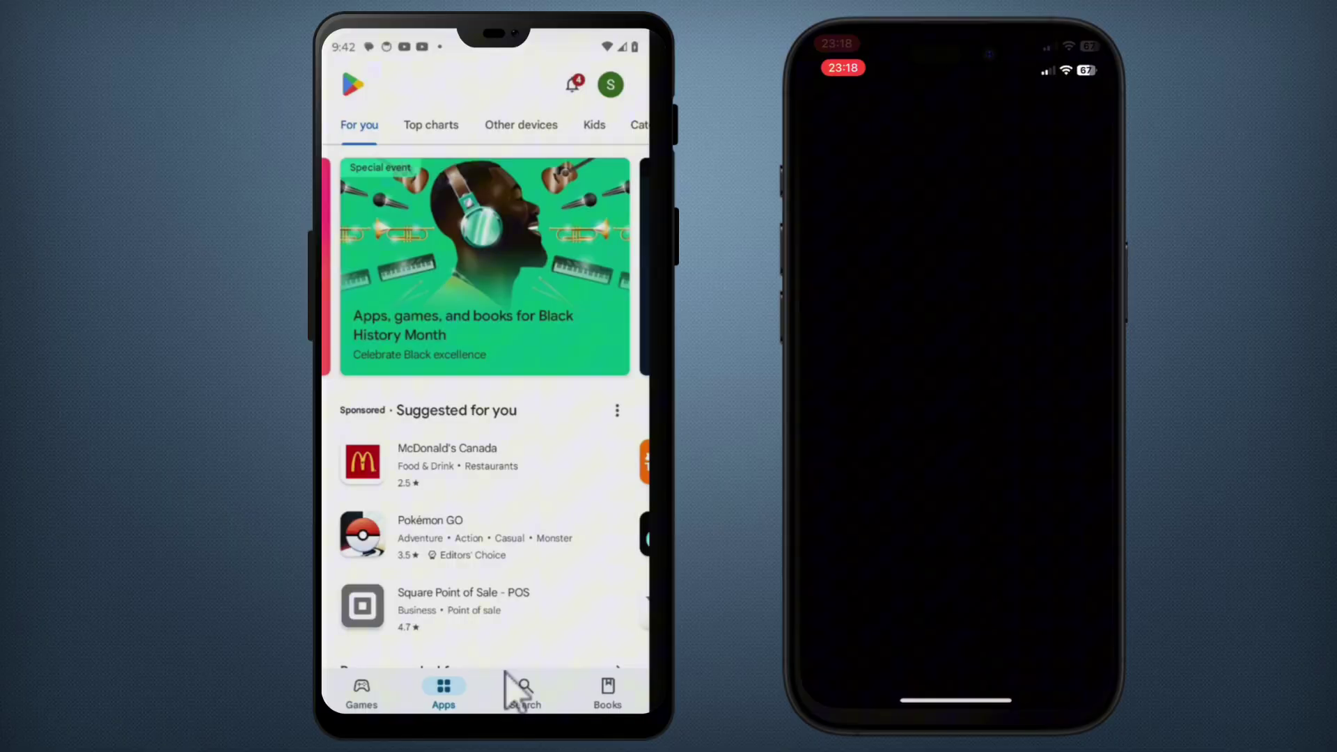
Search the Android and iPhone app stores for iriun 4k webcam and open the iPhone's Iriun Webcam for PC and Mac listing.
left_click(522, 686)
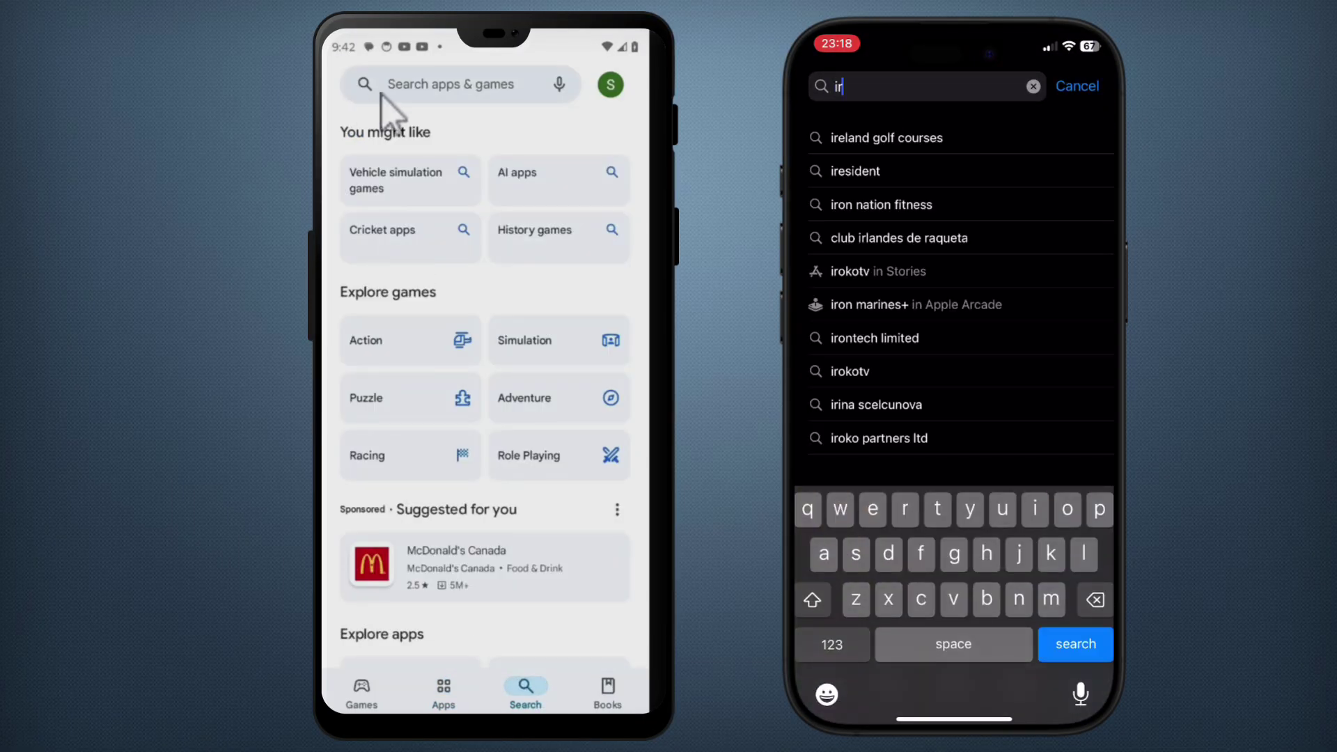
type("riun")
left_click(437, 96)
type("4k webcam")
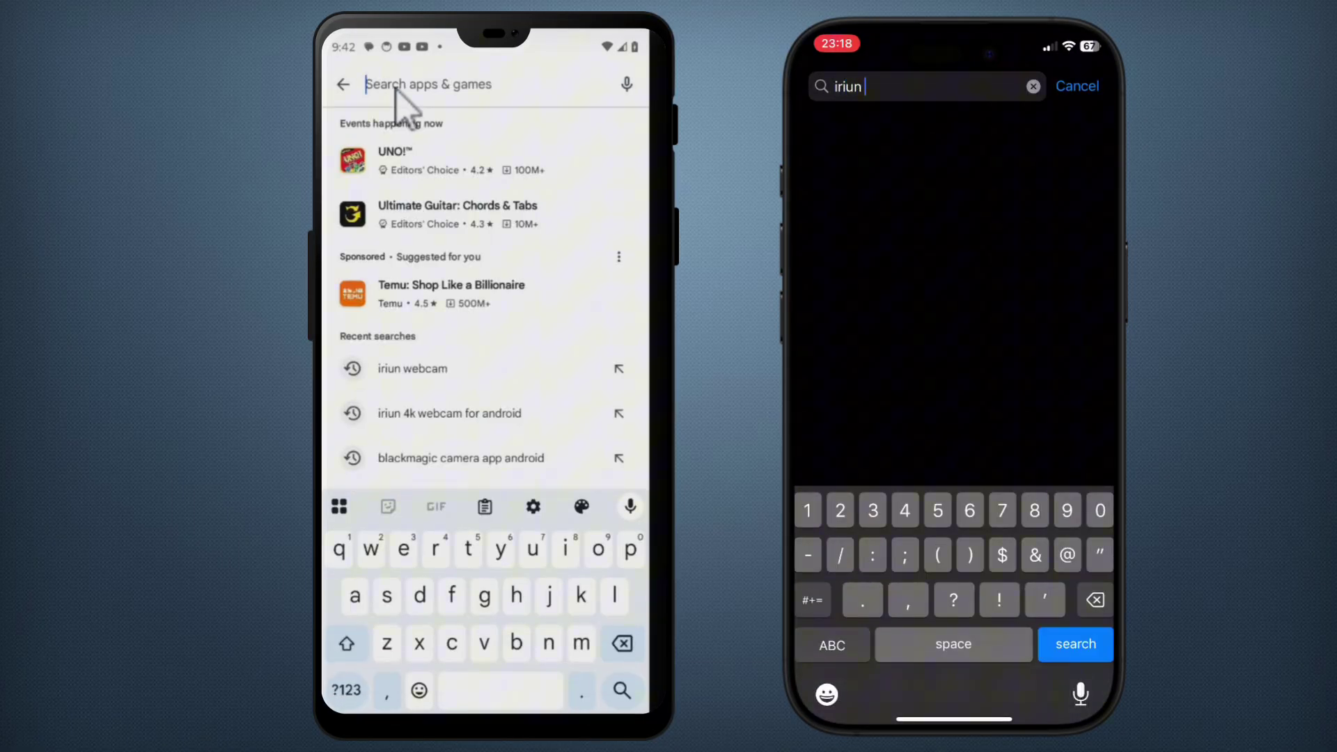
type("iriu")
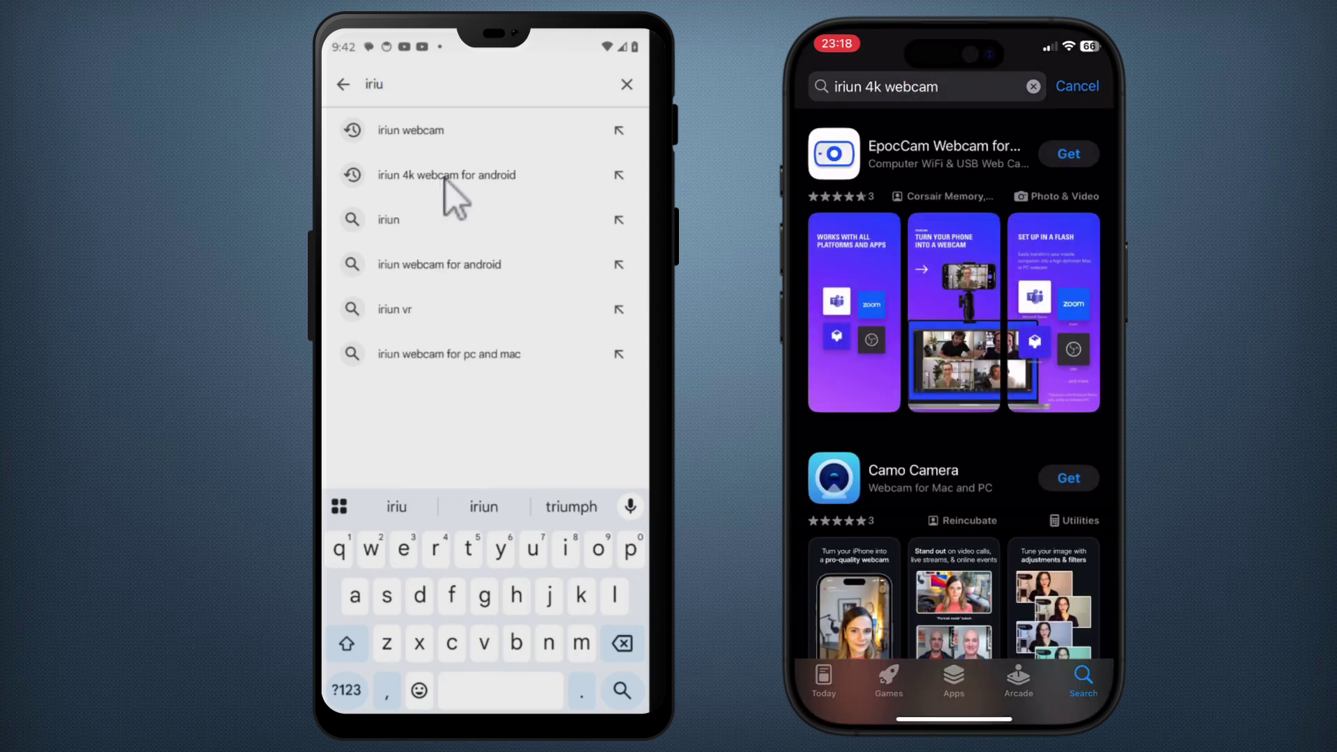
left_click(446, 178)
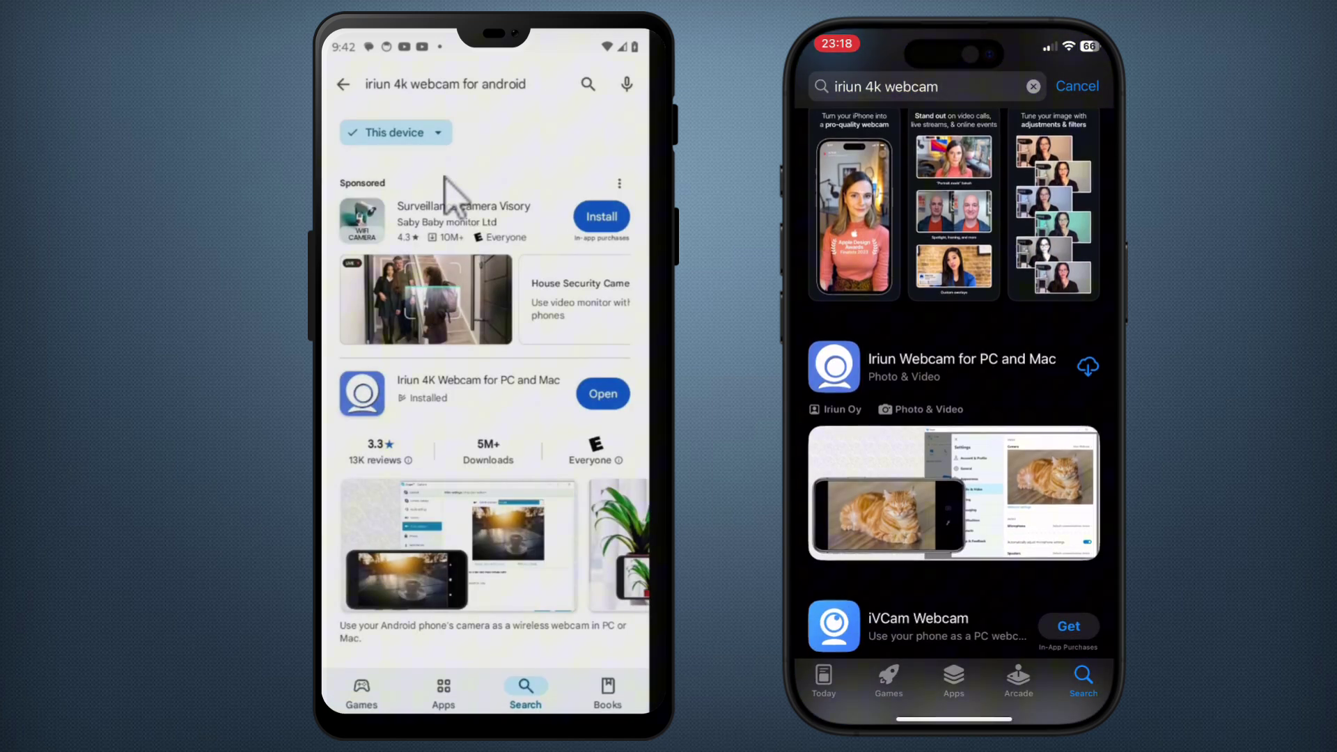
left_click(961, 367)
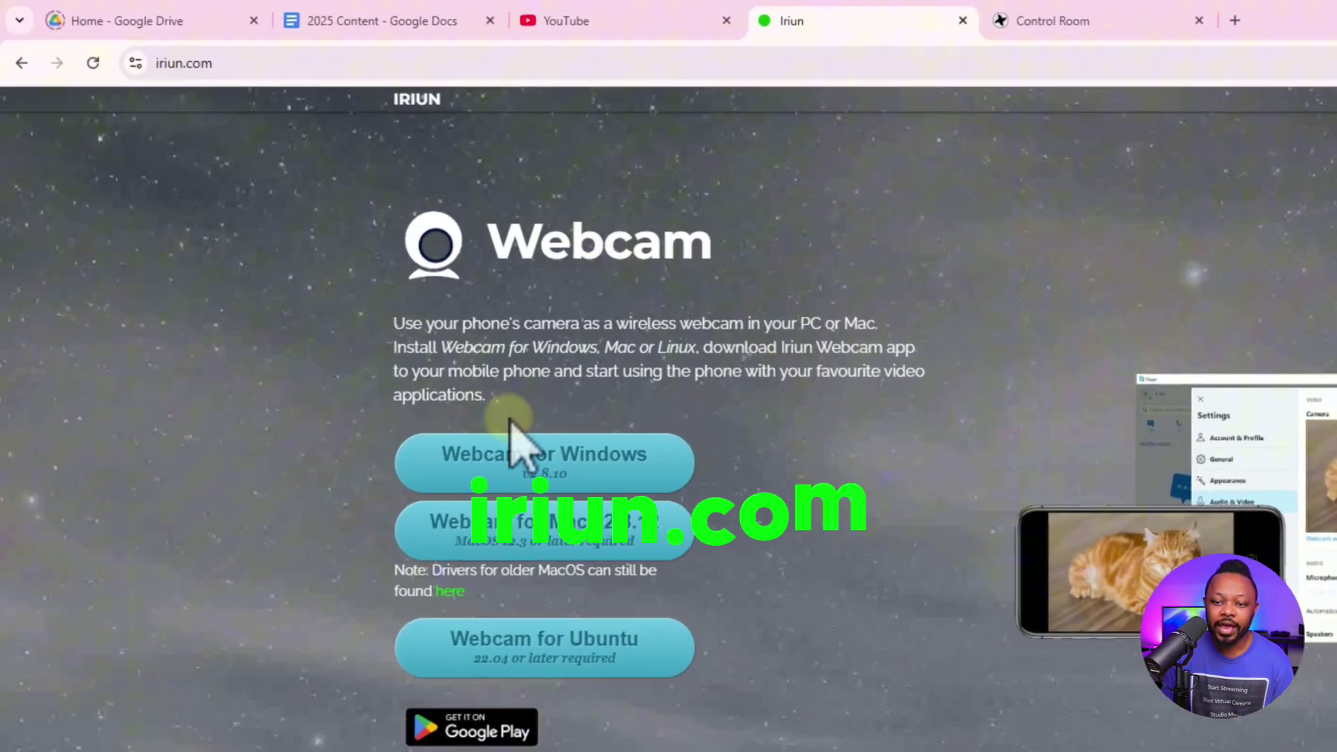
Look over the Iriun download page and launch the downloaded IriunWebcam-2.8.10.exe installer.
scroll(366, 314, "down", 1)
scroll(582, 355, "up", 1)
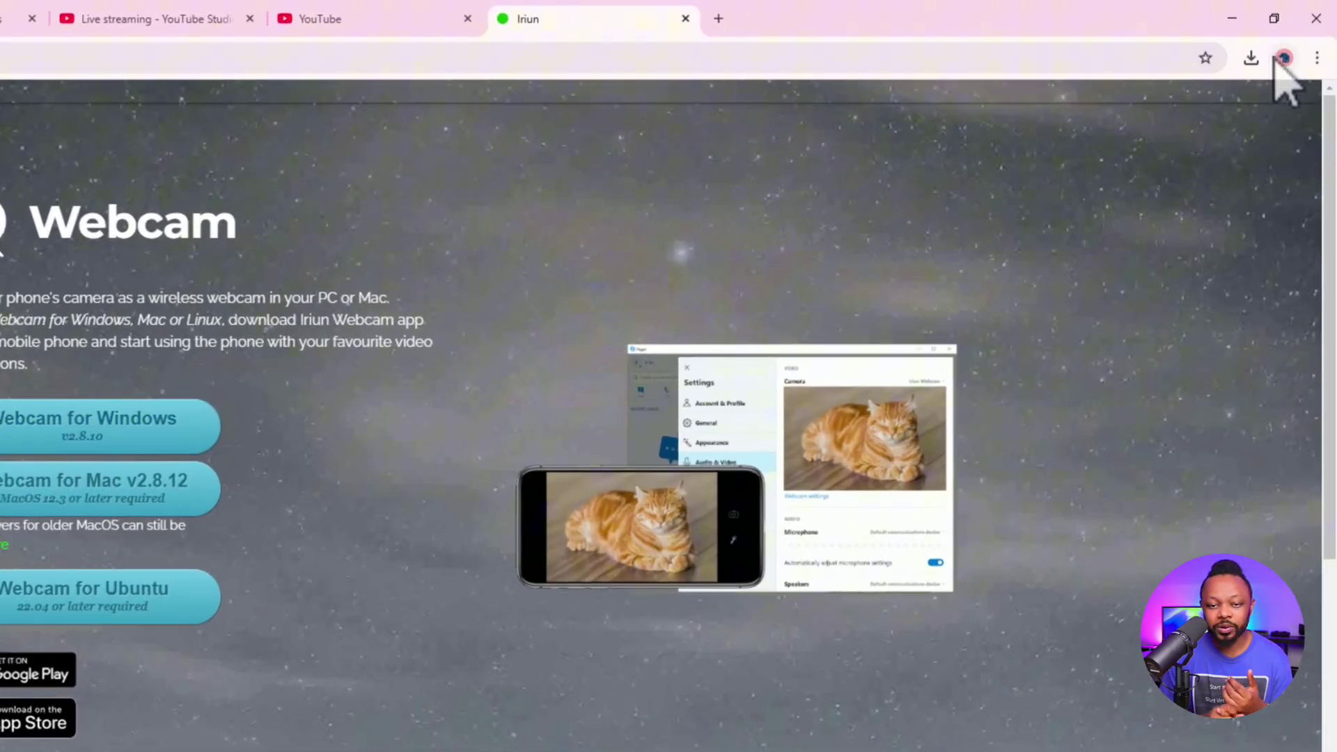
left_click(1251, 58)
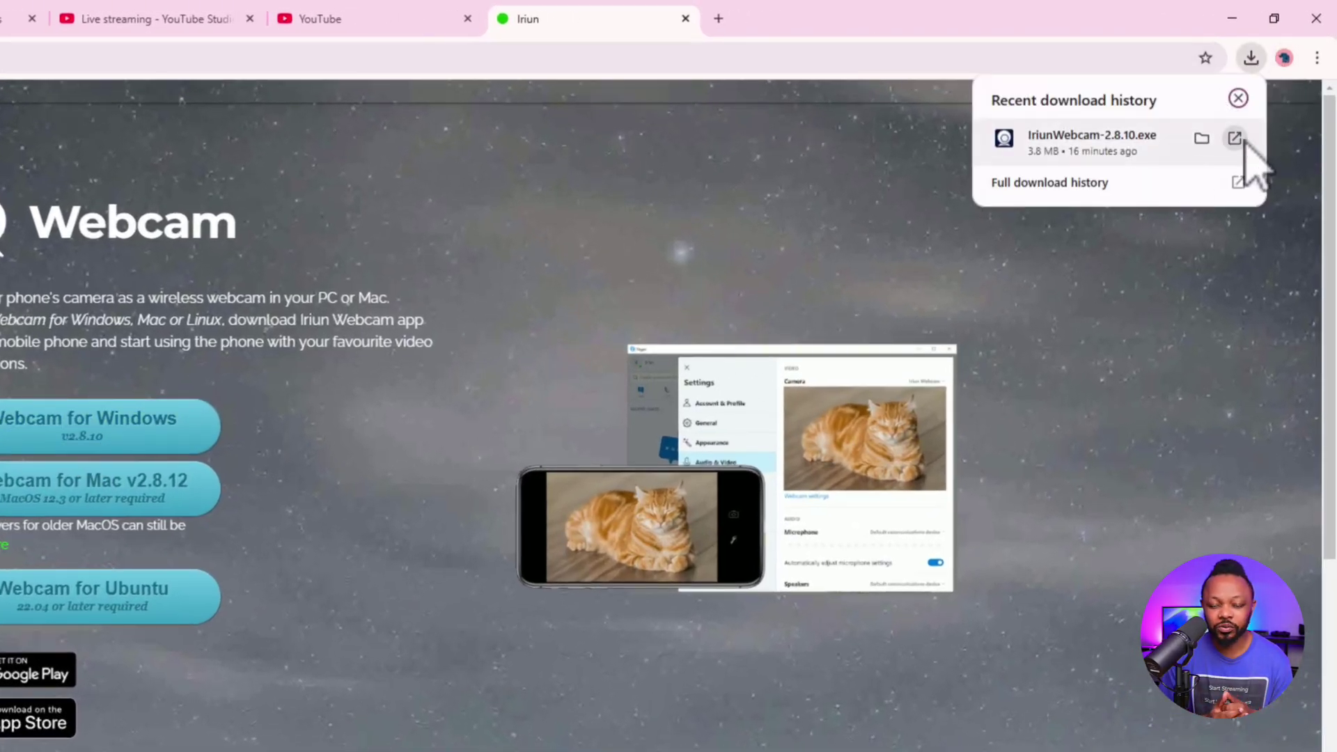
left_click(1234, 138)
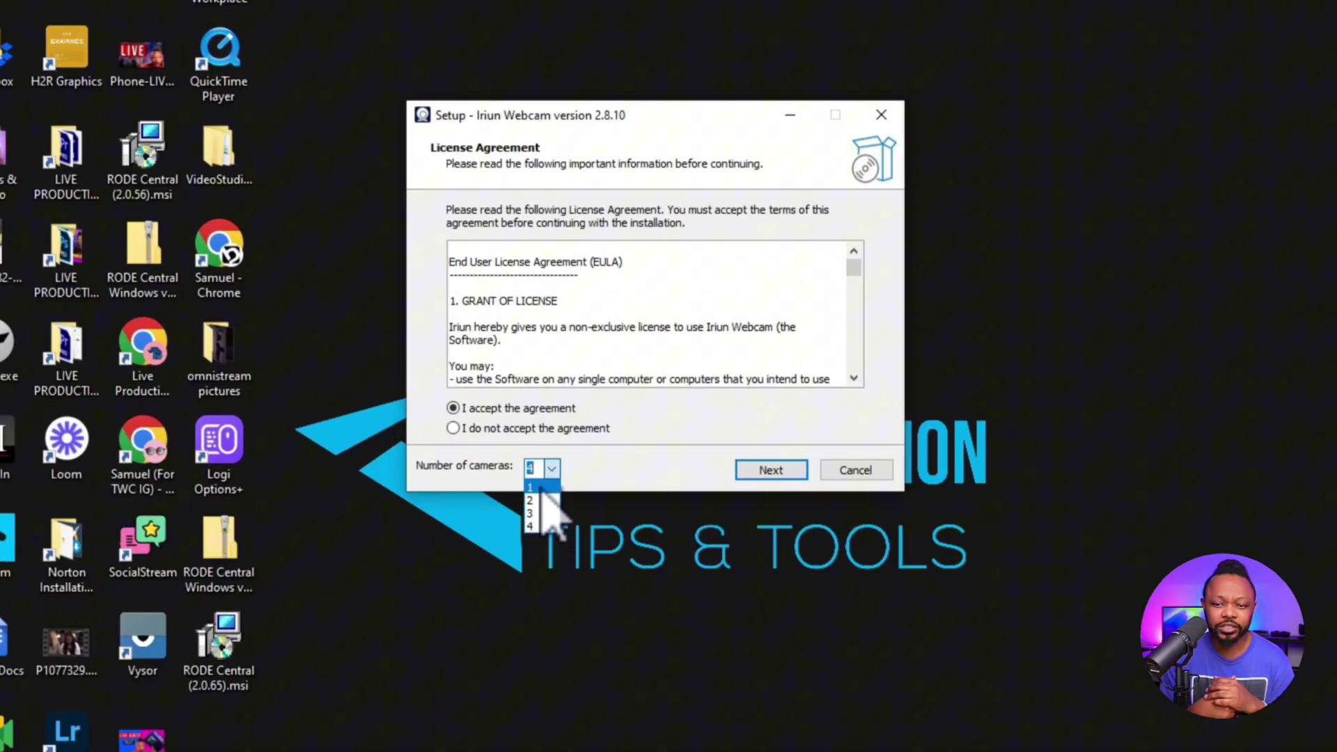
Choose the number of cameras in the Iriun Webcam setup and continue through the installation.
left_click(541, 513)
left_click(770, 470)
left_click(770, 470)
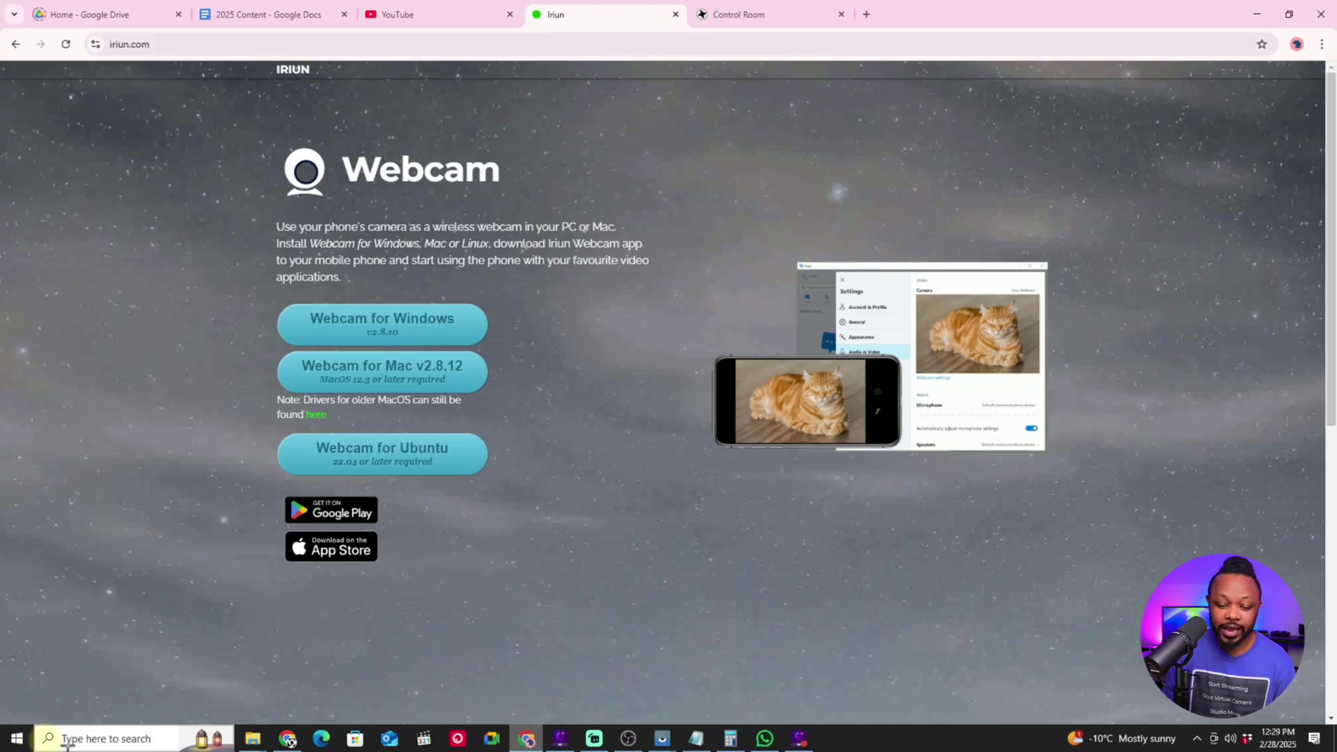
Find the installed Iriun Webcam desktop app on the computer and launch it.
left_click(66, 739)
type("i")
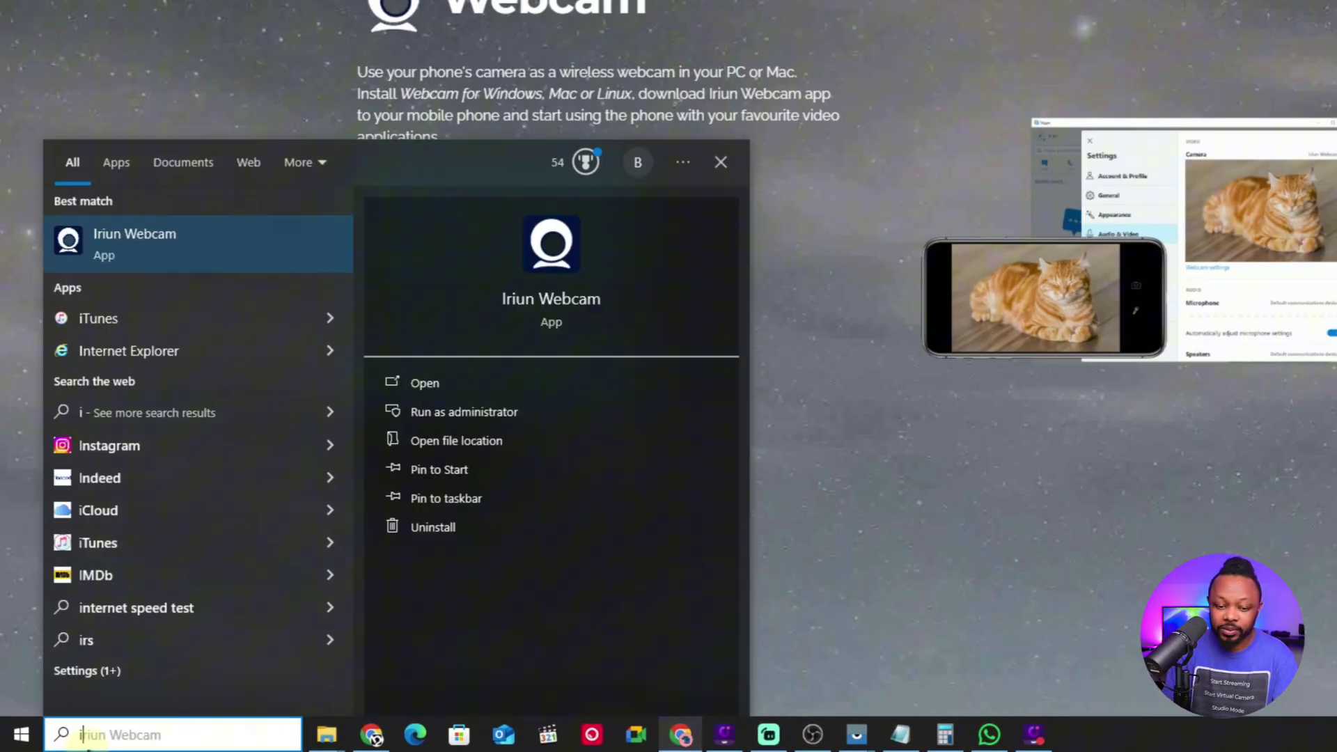
left_click(209, 240)
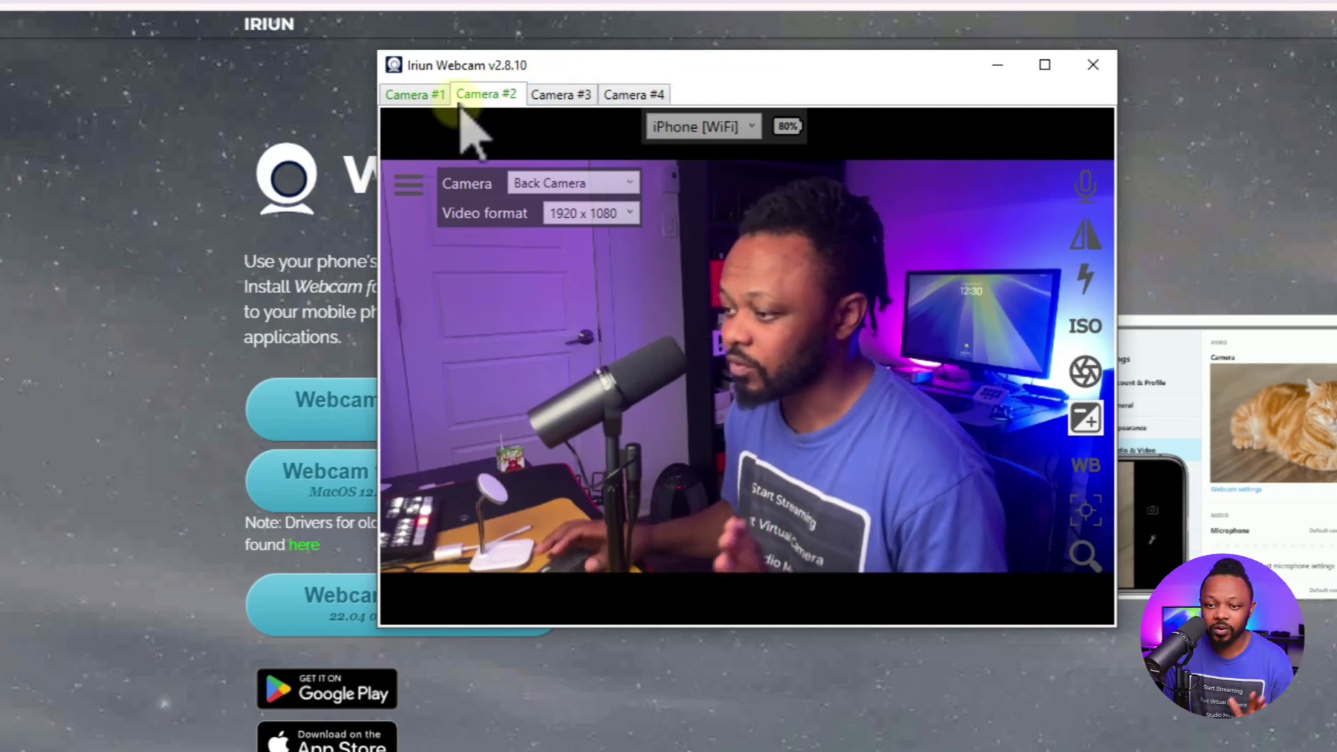
Compare the Camera #1 and Camera #2 feeds and keep iPhone [WiFi] as Camera #2's source device.
left_click(423, 95)
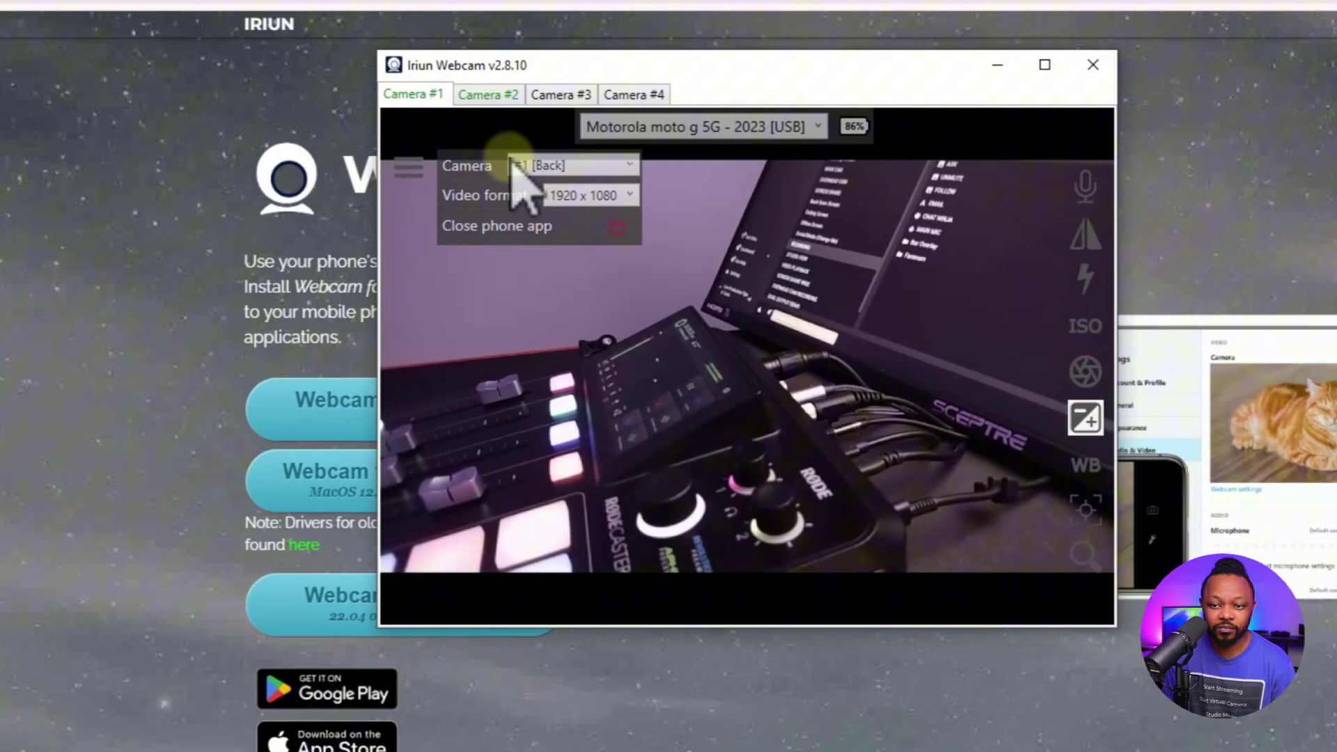
left_click(511, 93)
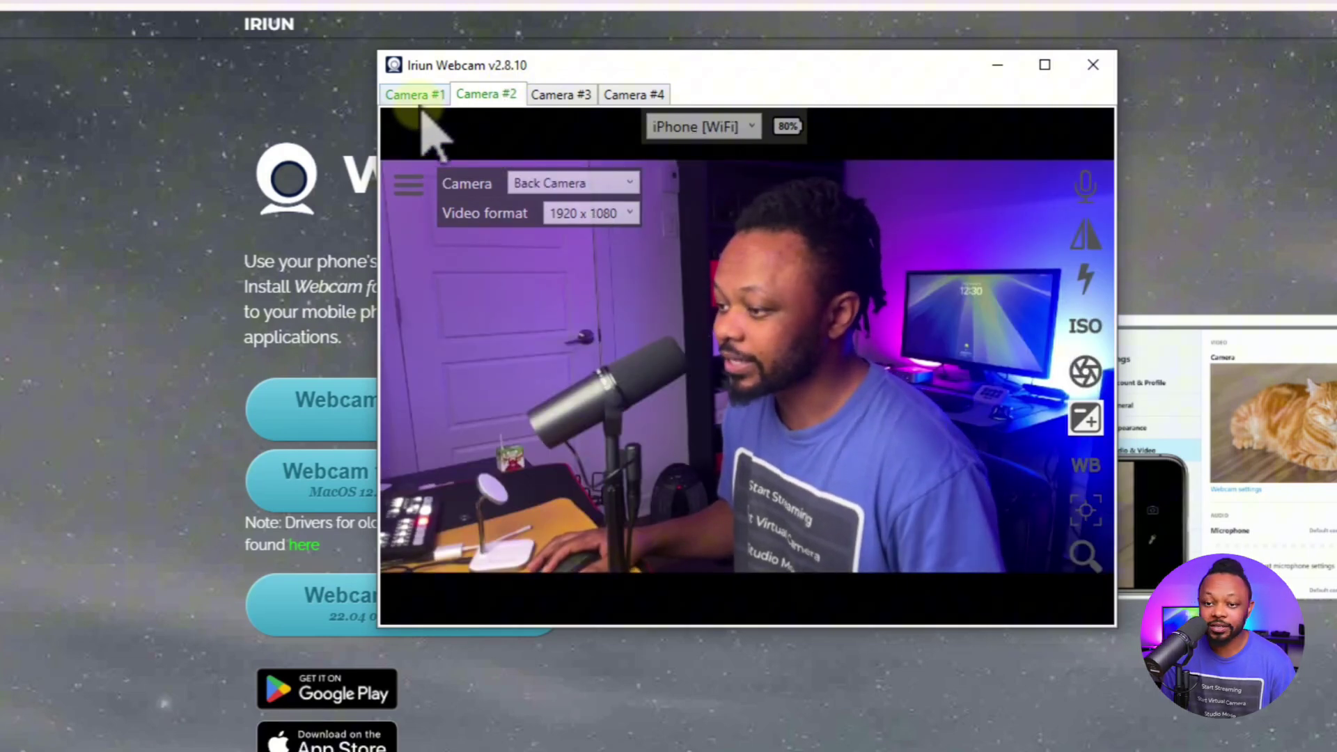
left_click(727, 127)
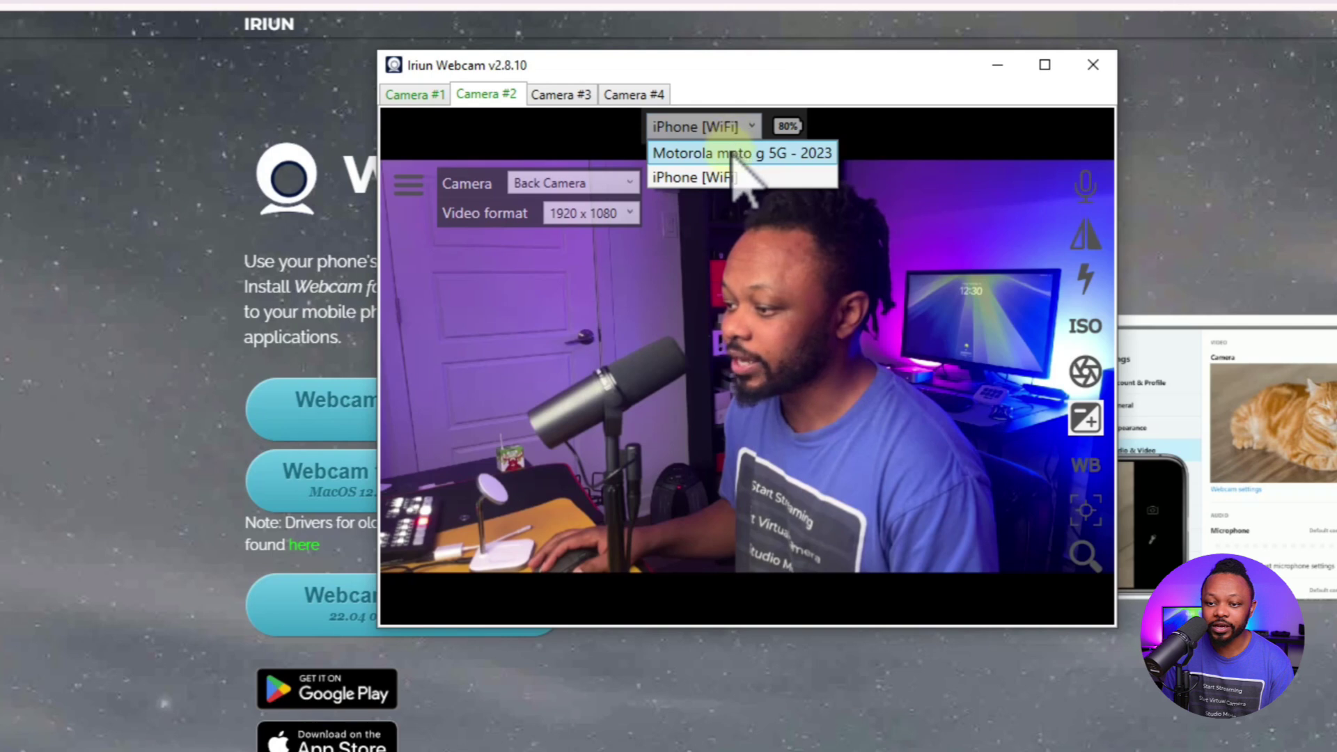
left_click(703, 177)
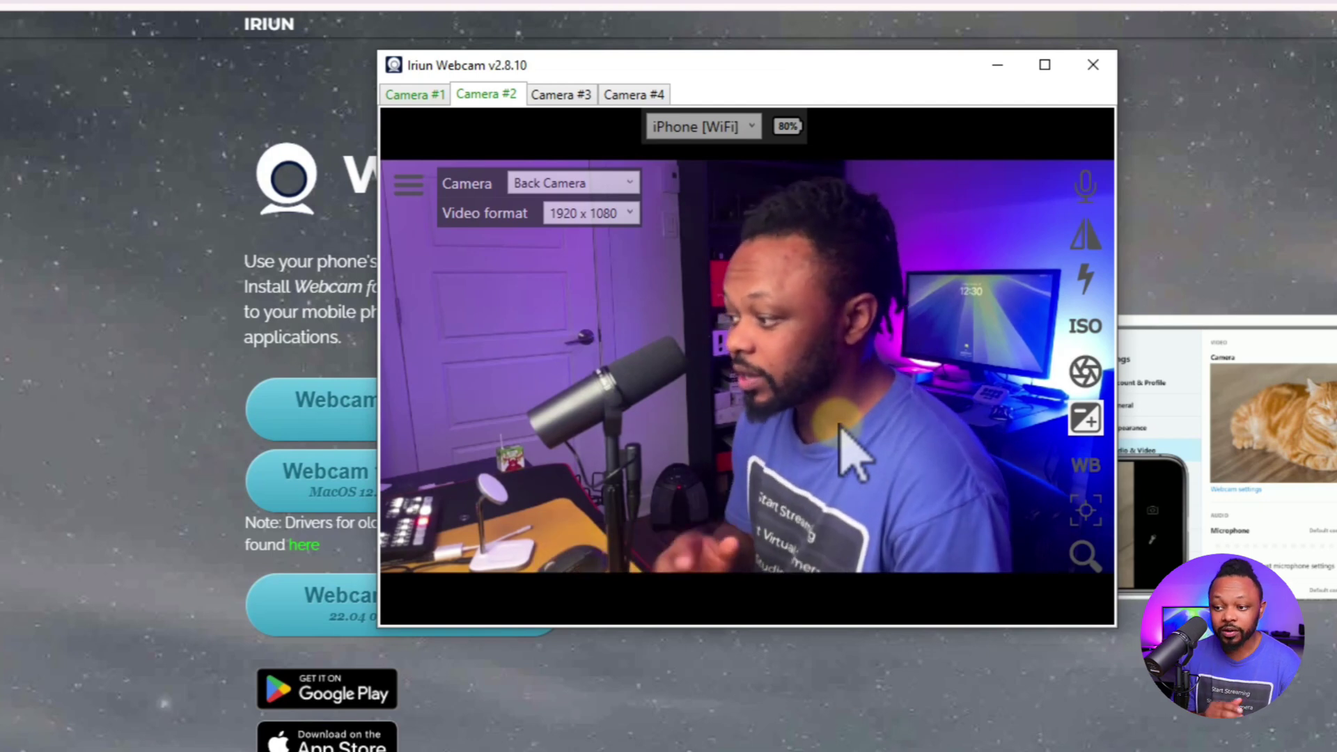
Set Camera #2's camera to No Camera and reopen its camera choices.
left_click(573, 188)
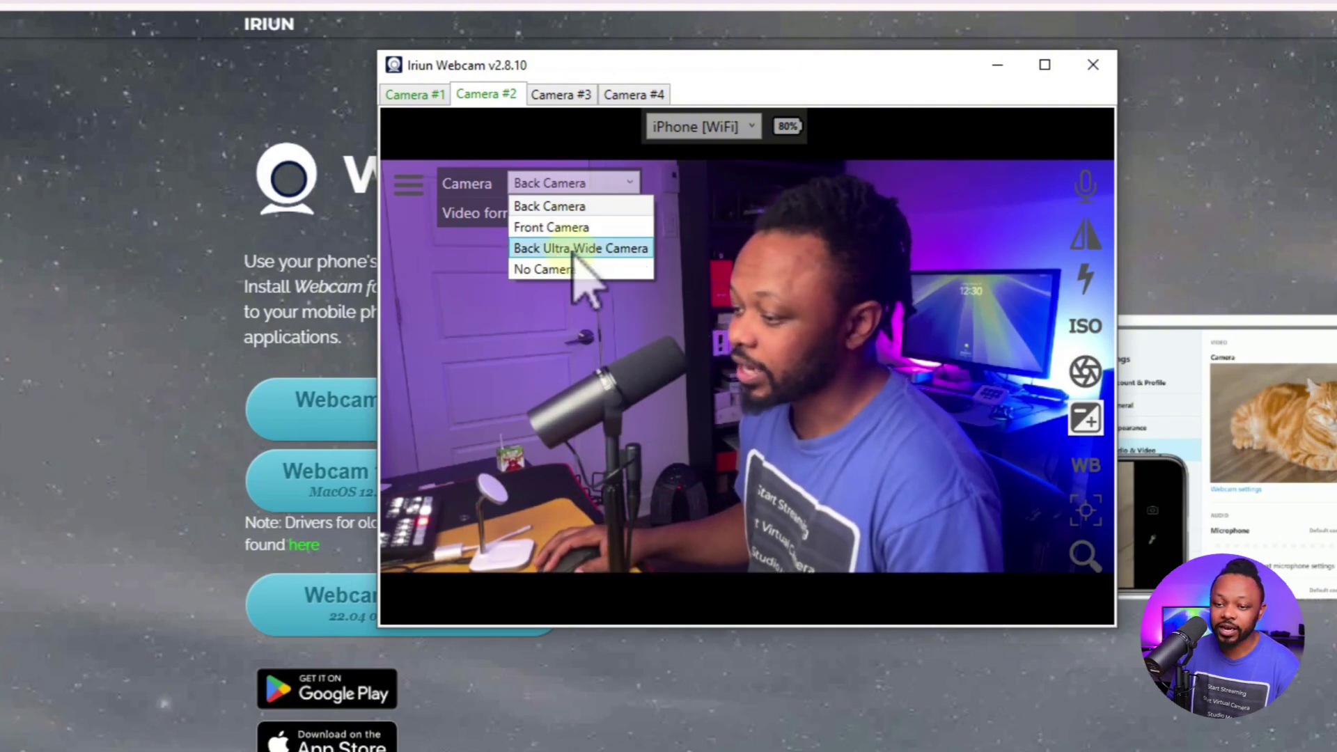
left_click(565, 291)
left_click(562, 187)
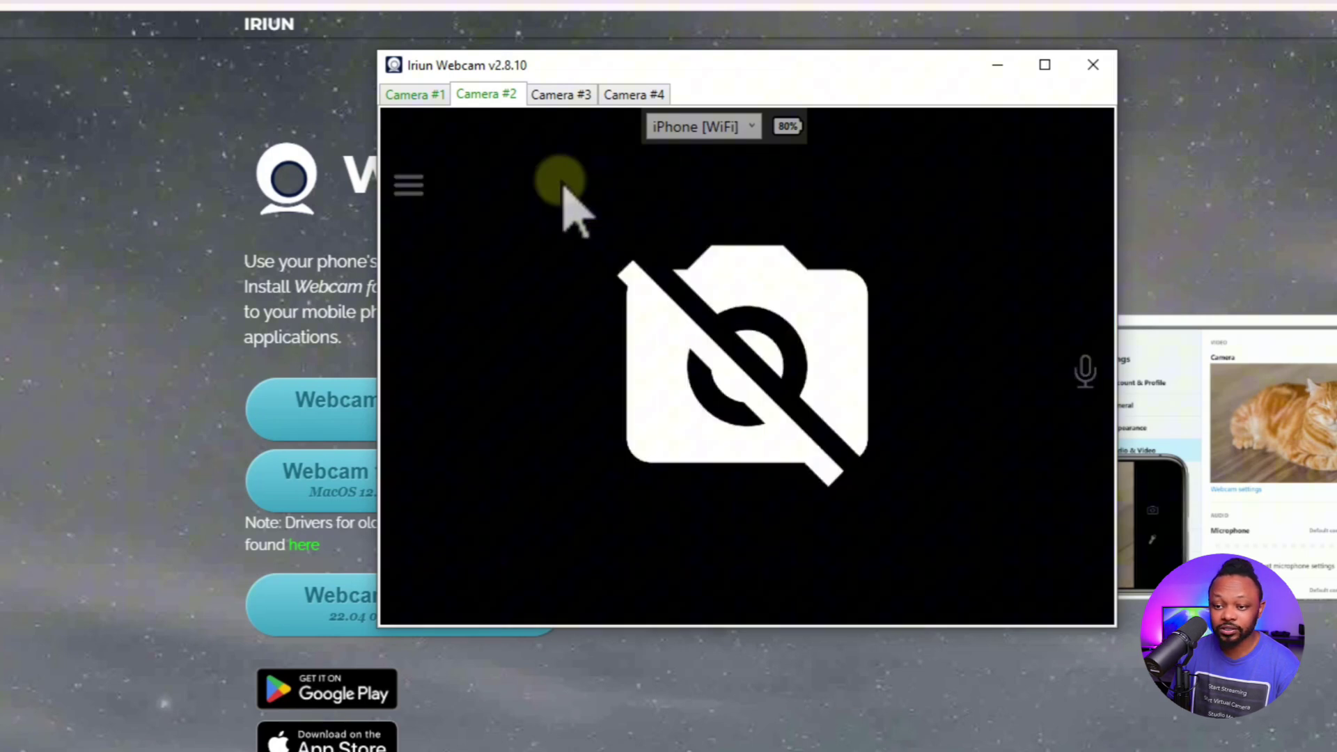
left_click(410, 185)
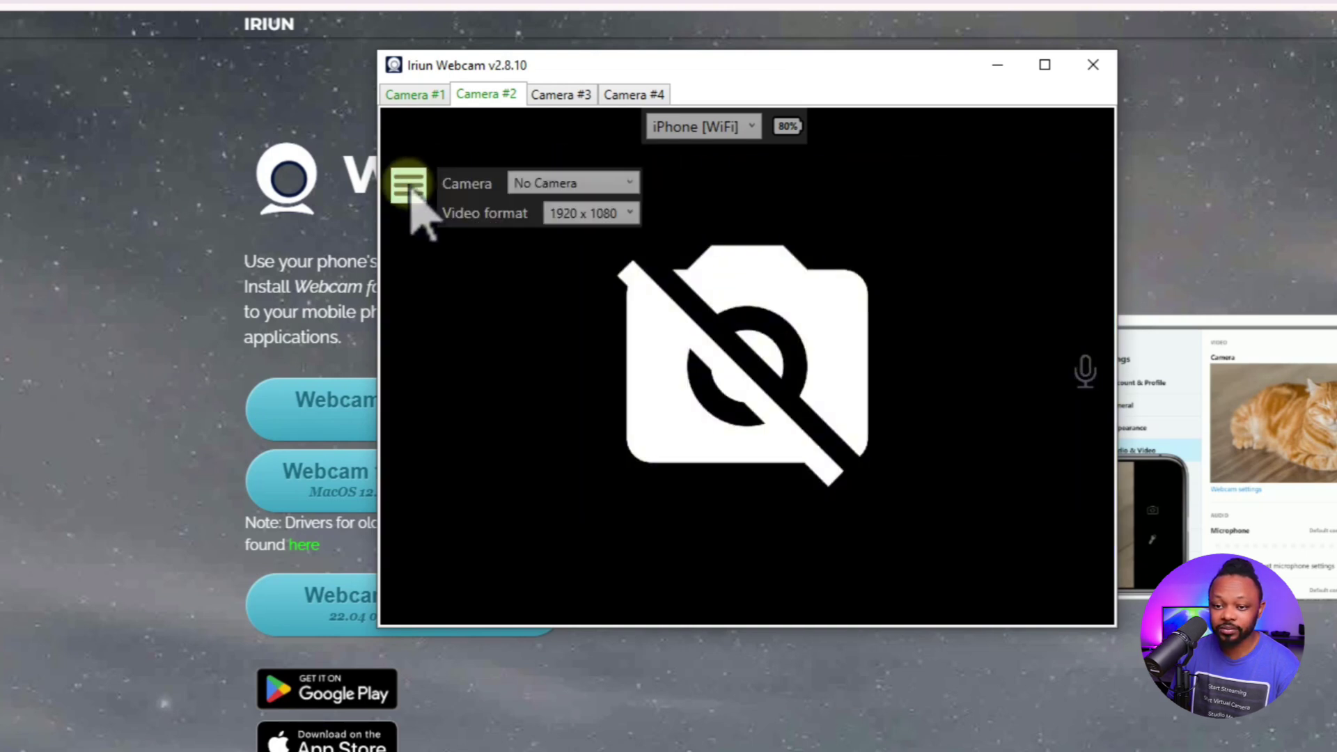
left_click(595, 183)
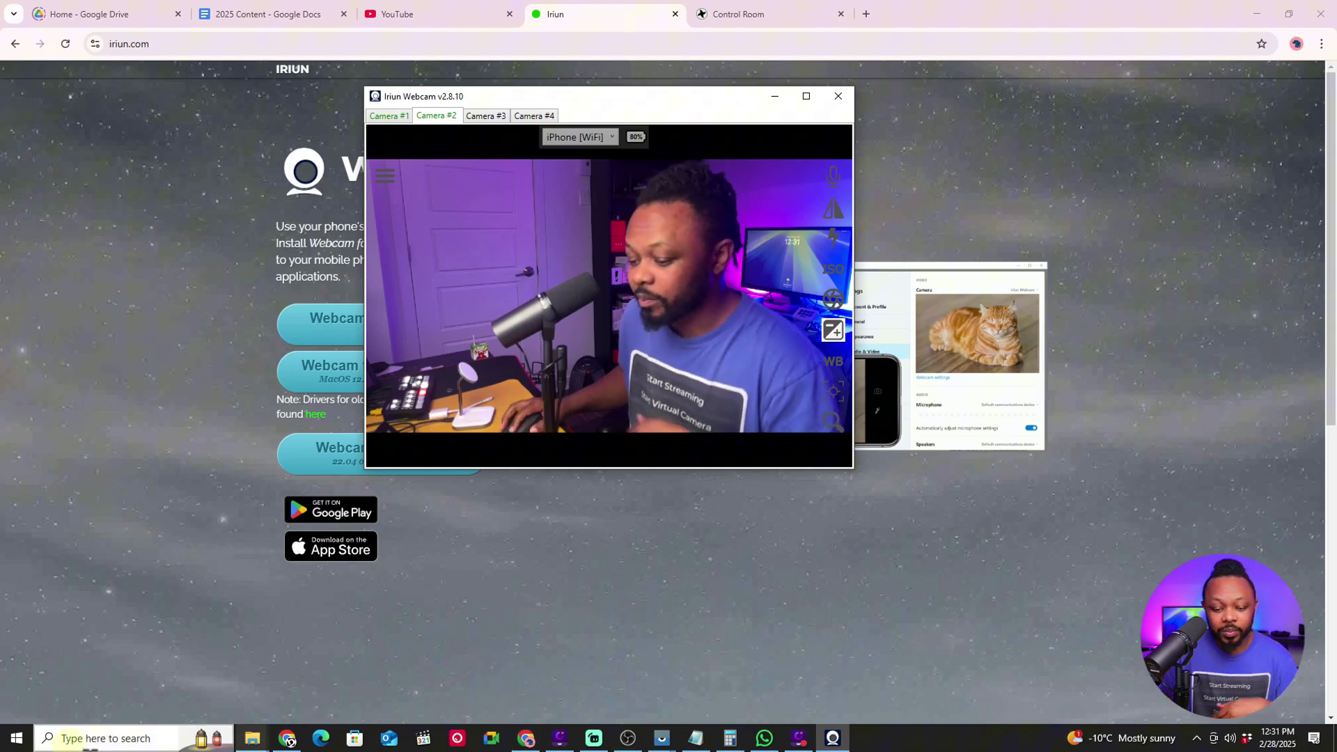
Find Zoom Workplace on the computer and launch it.
left_click(83, 741)
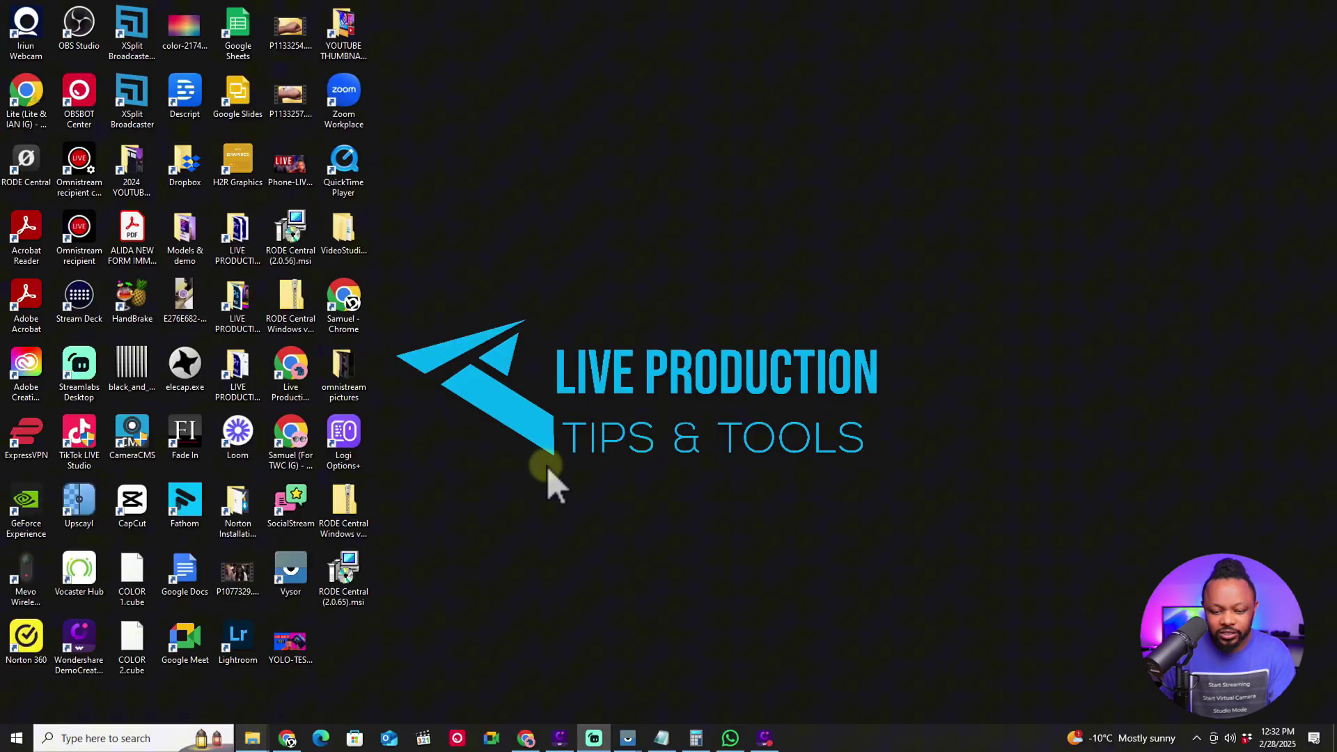
left_click(97, 740)
type("zo")
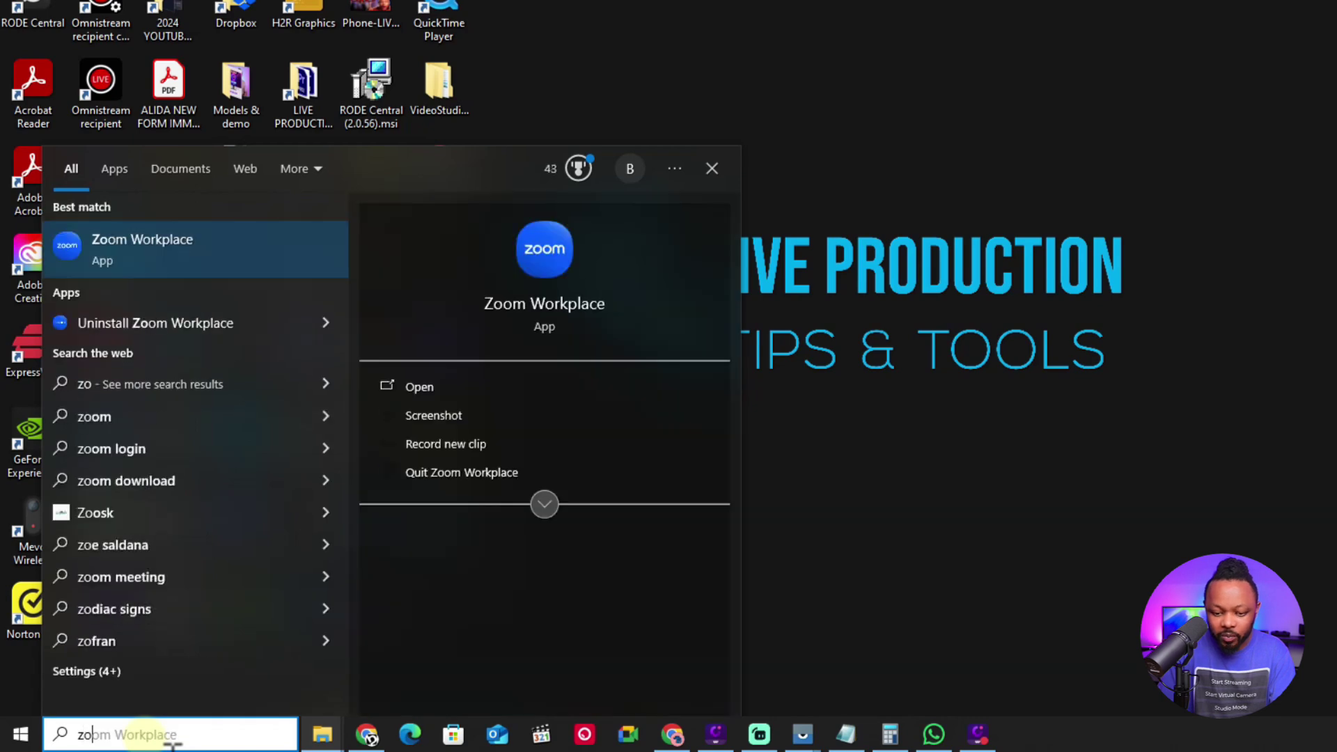
left_click(549, 259)
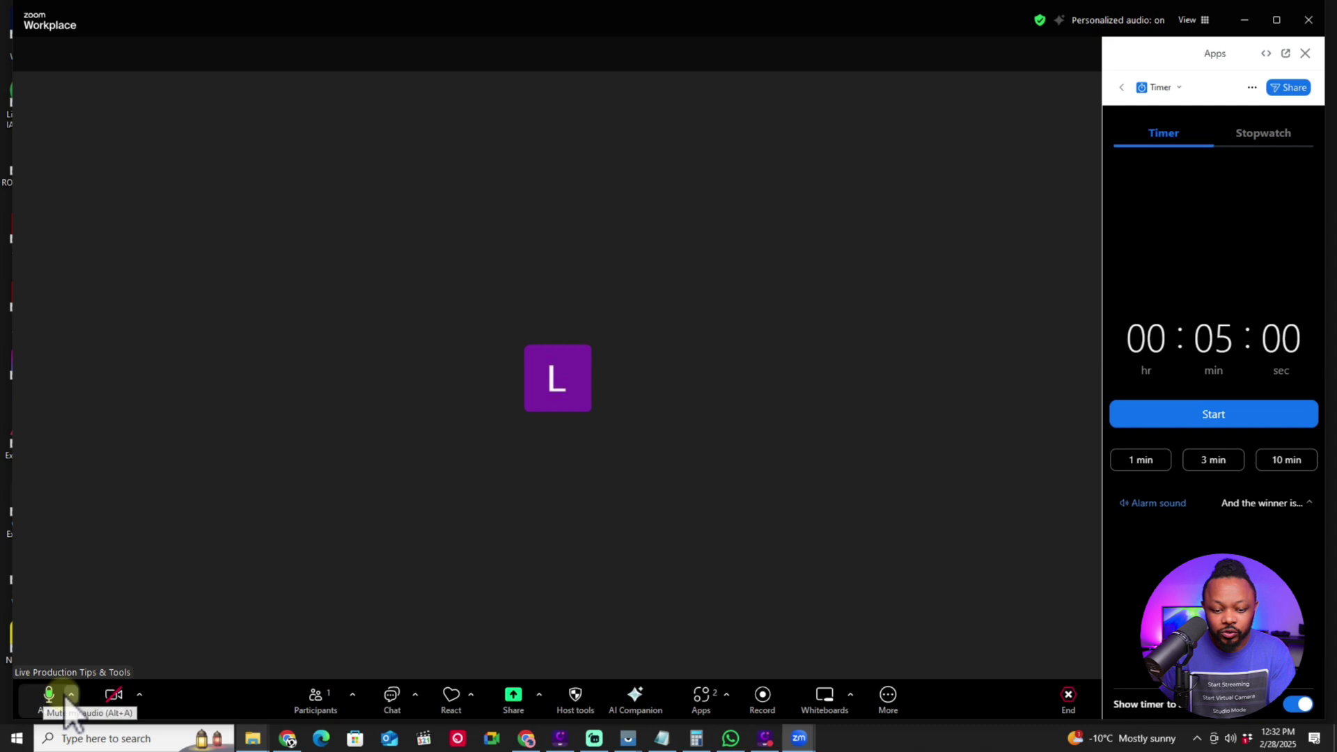
Review the meeting's microphone and speaker choices, and close the Timer app beside the meeting.
left_click(71, 694)
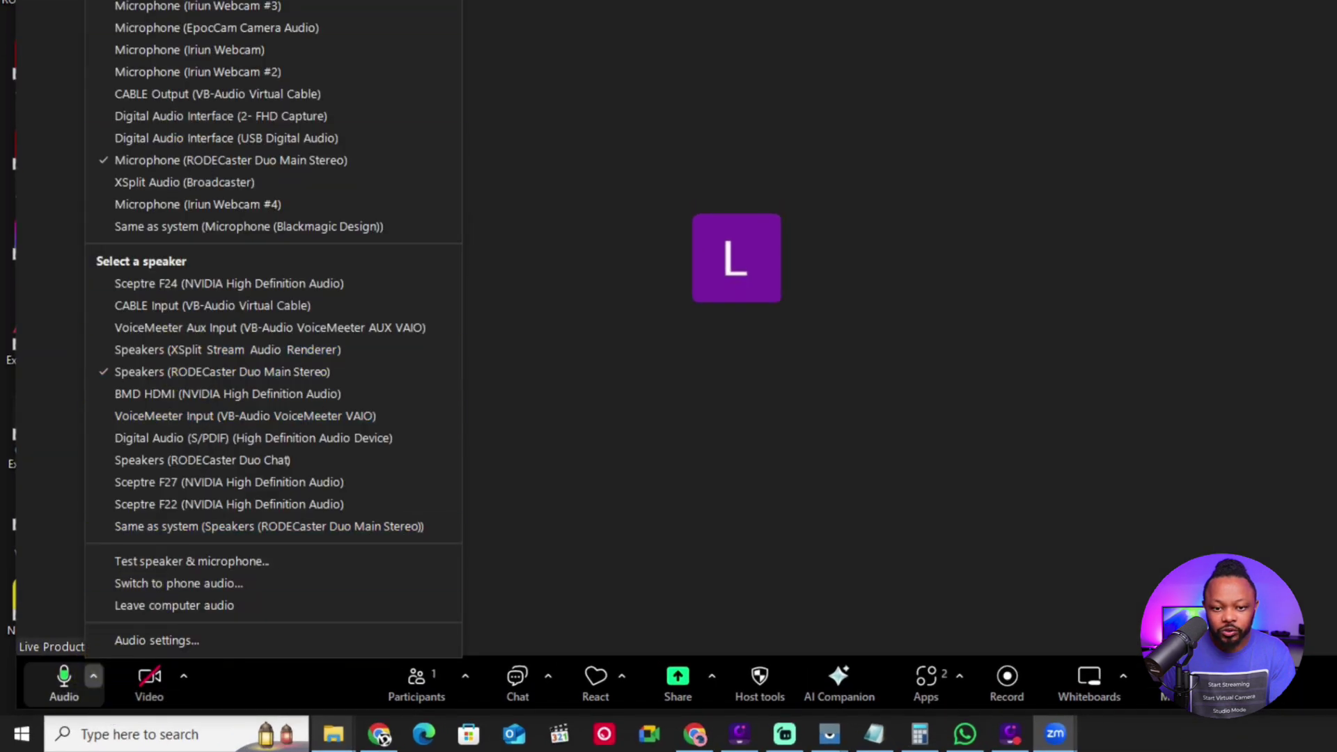
left_click(283, 675)
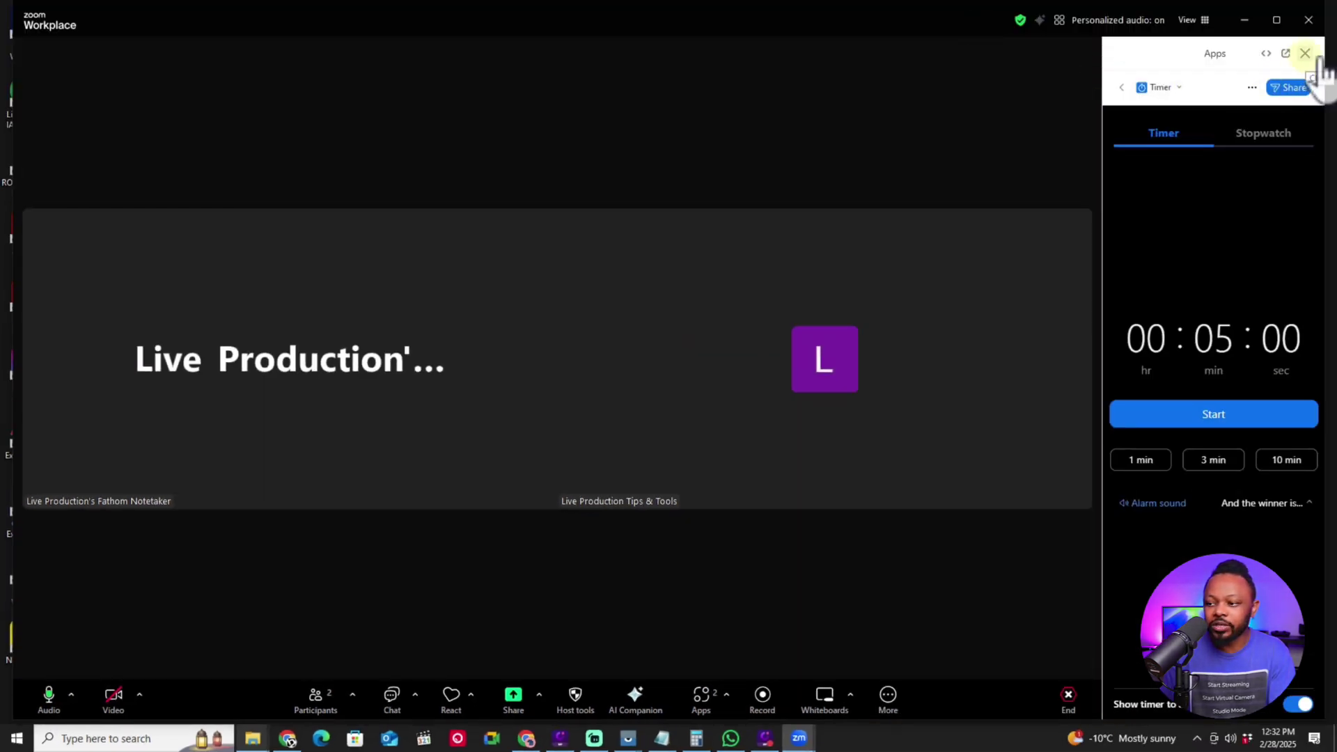
left_click(1305, 53)
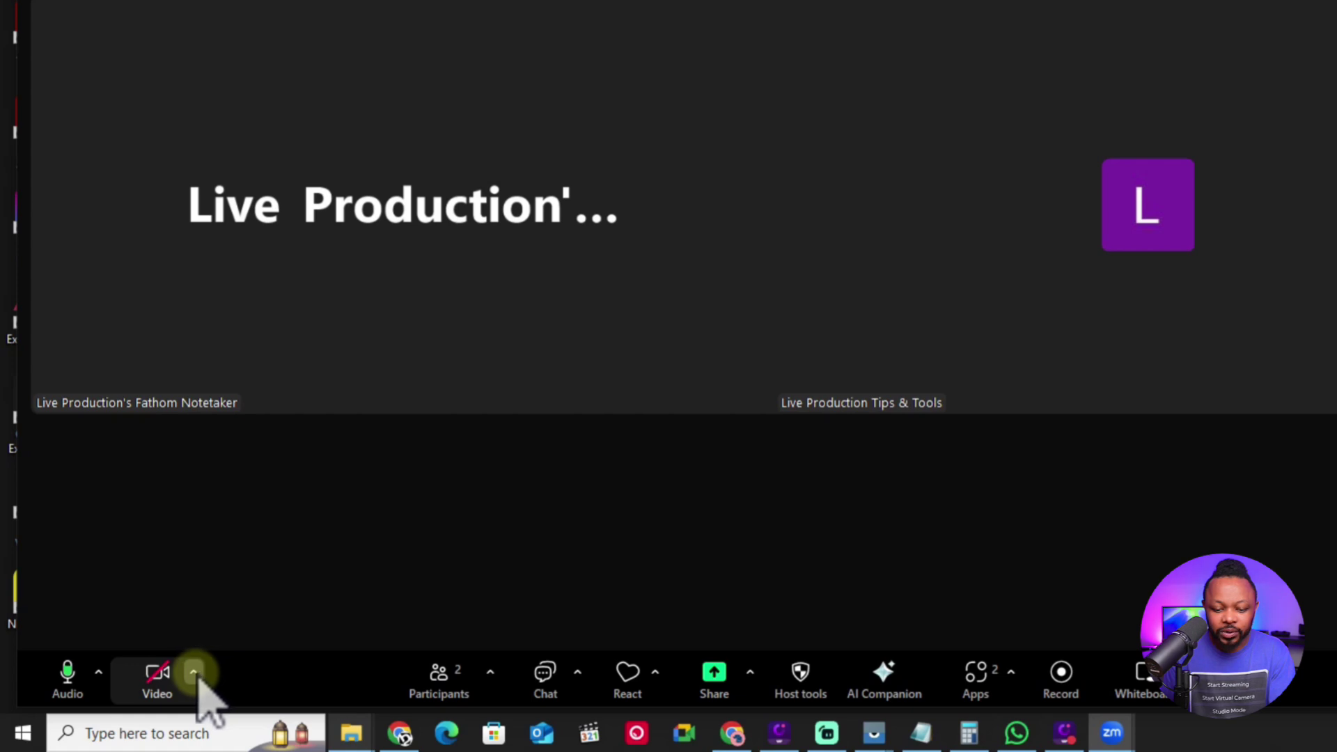
Choose Iriun Webcam as the meeting camera and switch it to Iriun Webcam #2.
left_click(193, 671)
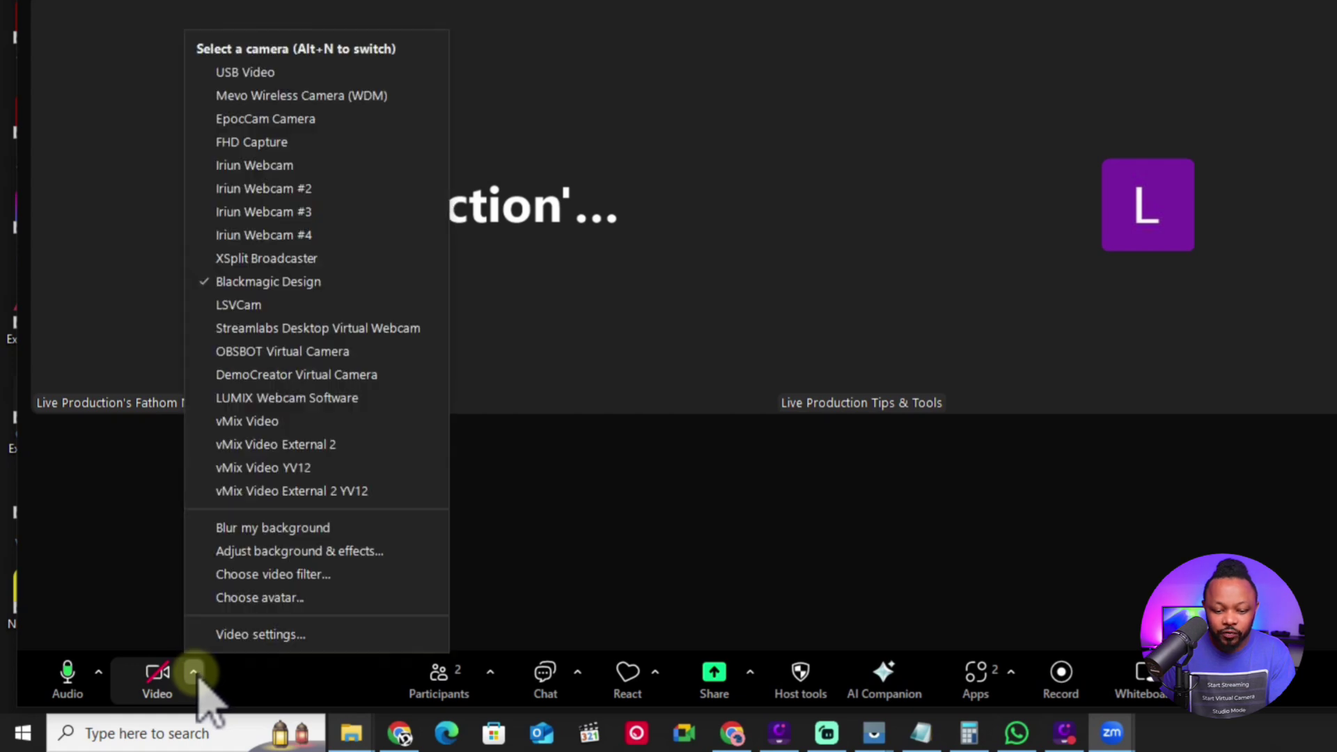
left_click(274, 165)
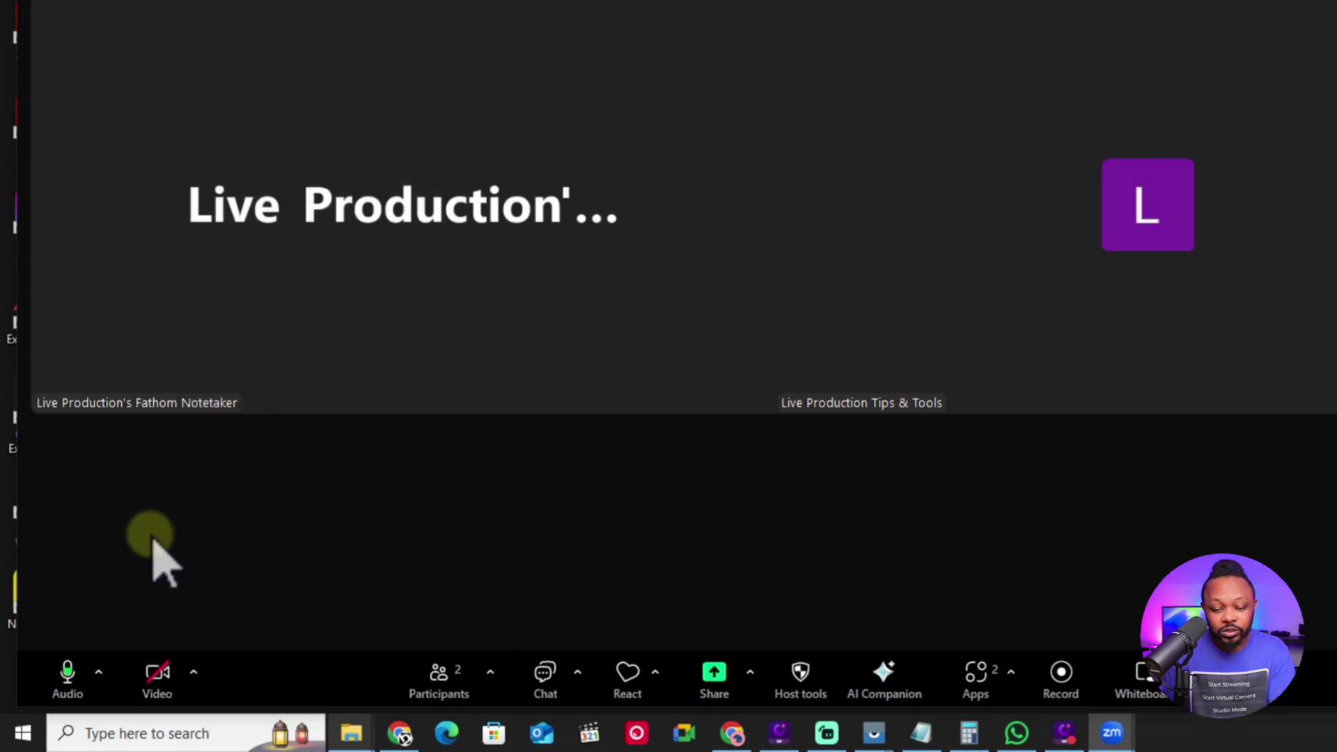
left_click(195, 671)
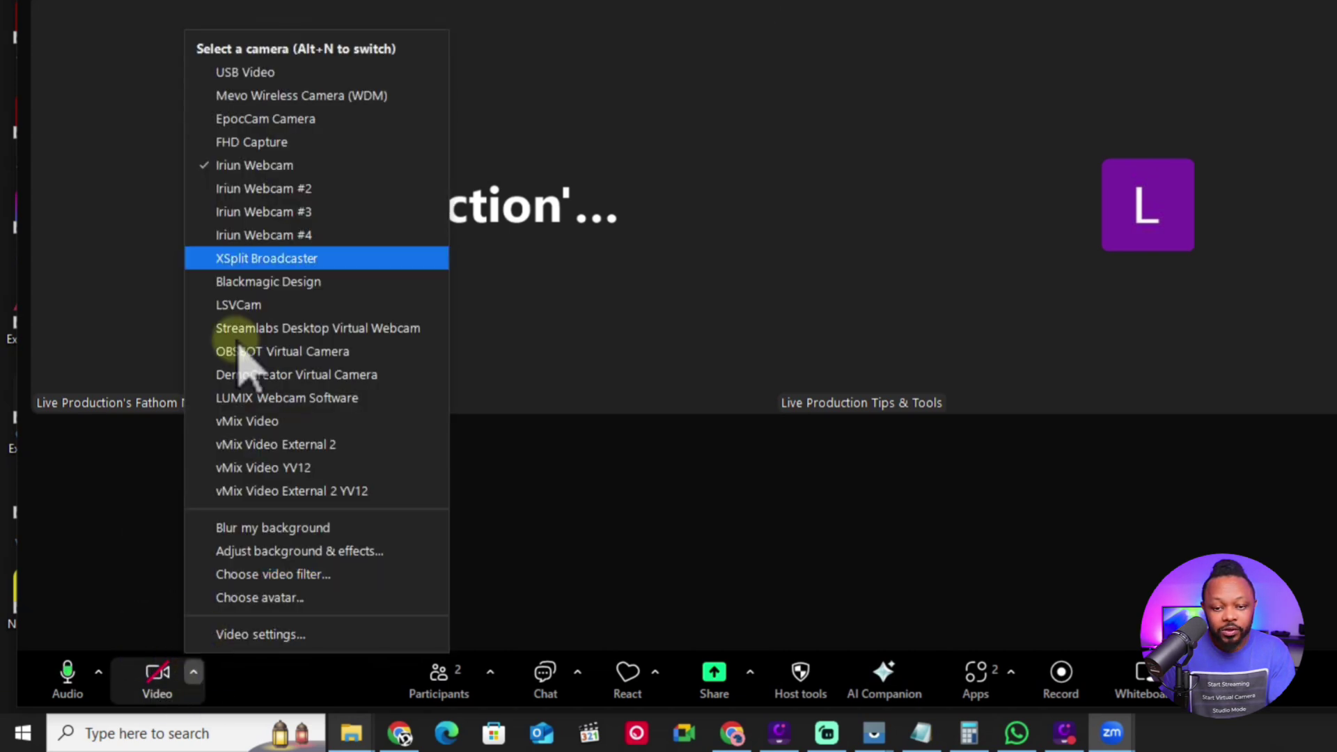
left_click(275, 189)
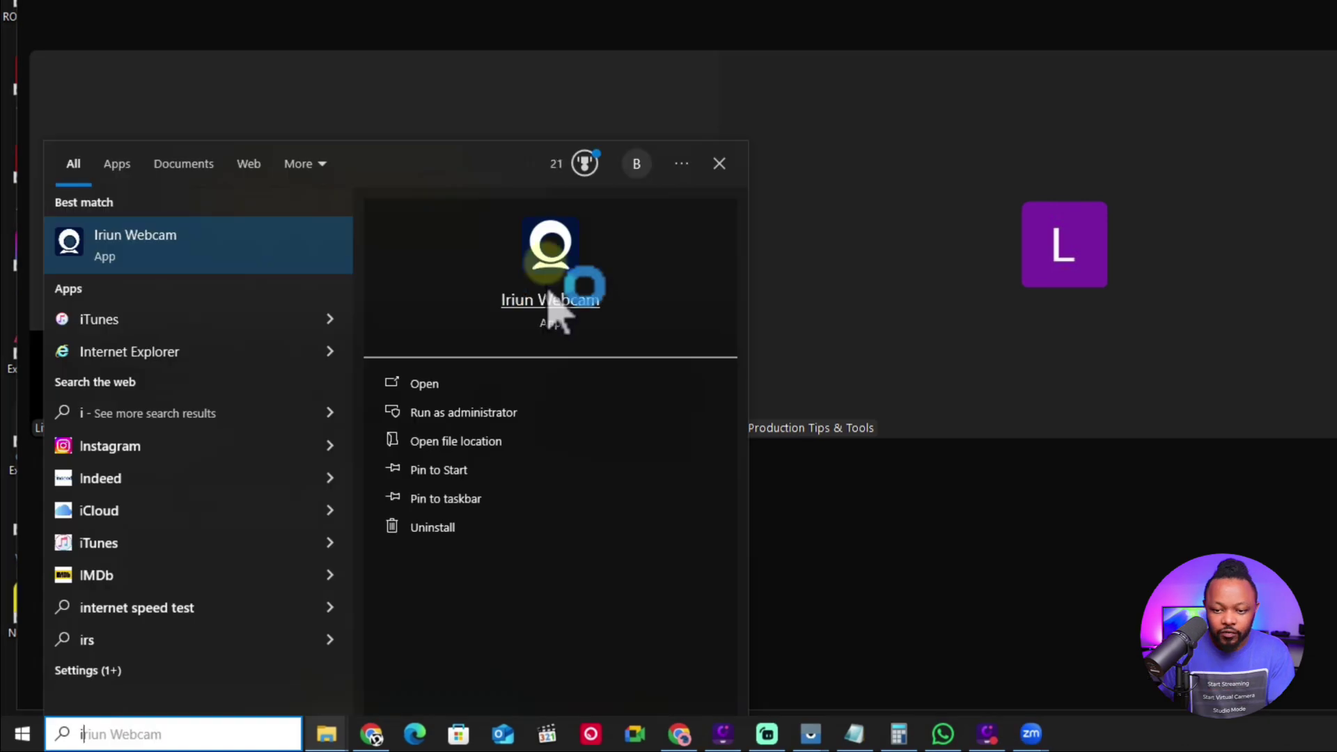
Switch to the Iriun Webcam app, check which phone feeds Camera #1 and Camera #2, and minimize its window.
left_click(547, 296)
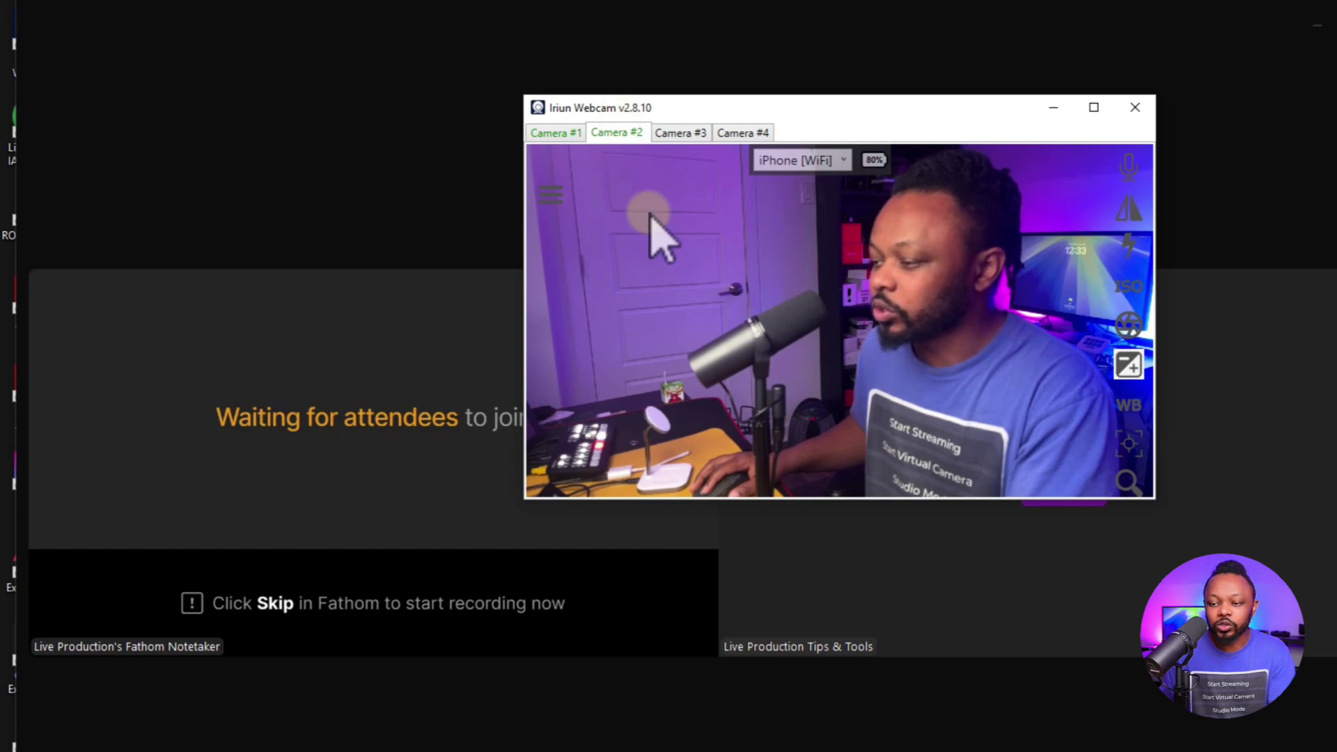
left_click(568, 134)
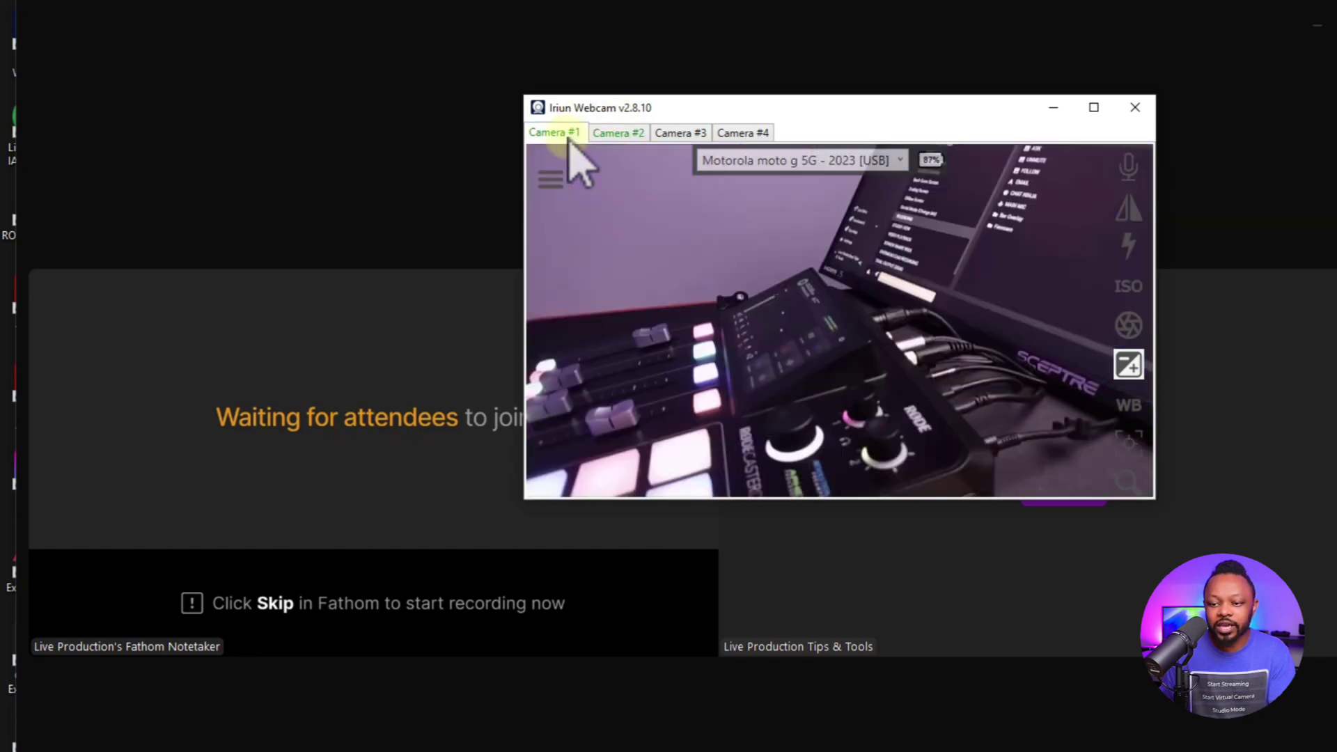
left_click(621, 136)
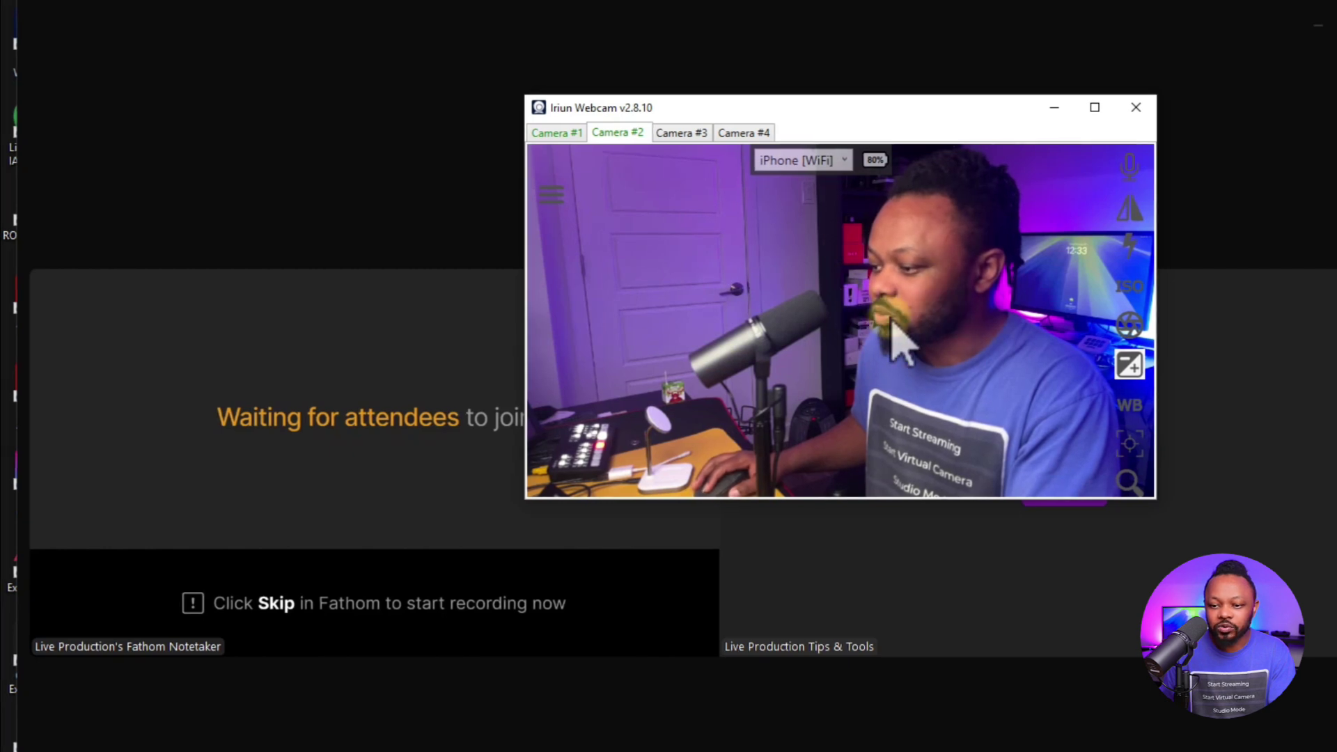
left_click(1055, 107)
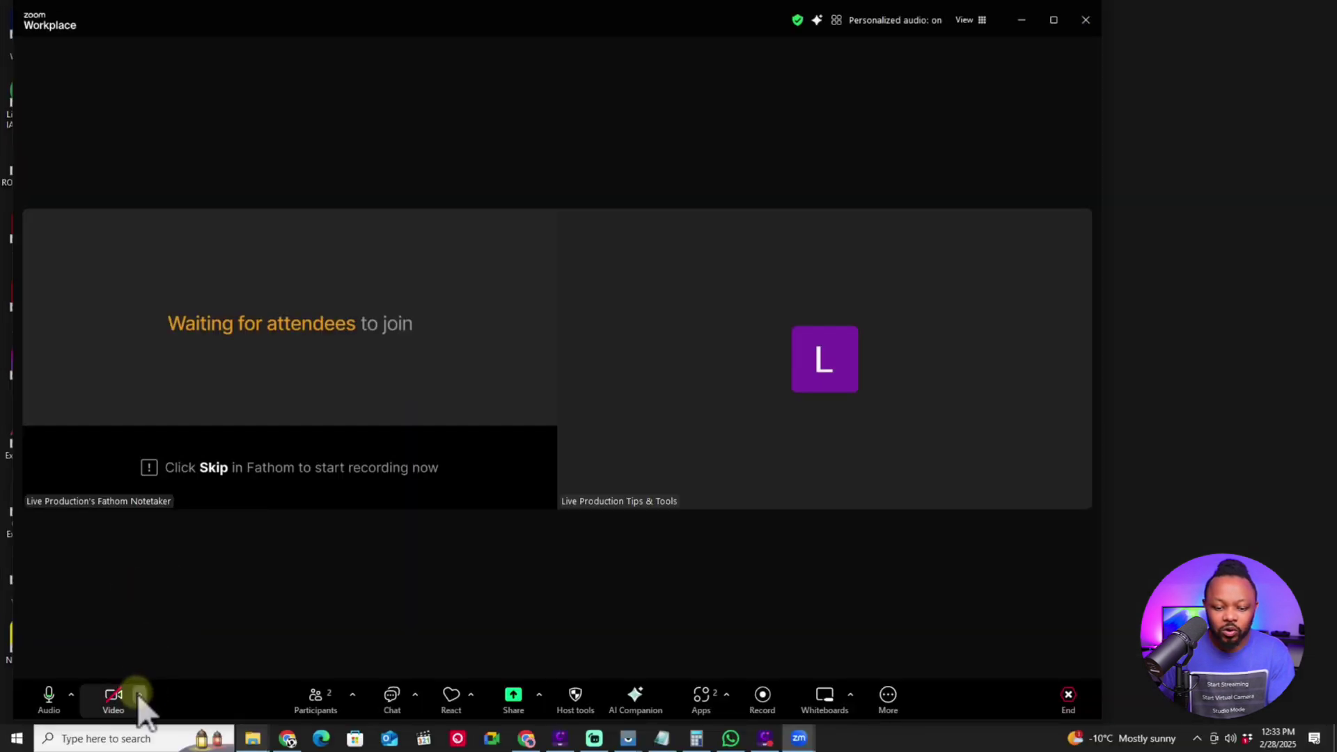
Check that Iriun Webcam #2 is the selected meeting camera and start the video.
left_click(139, 694)
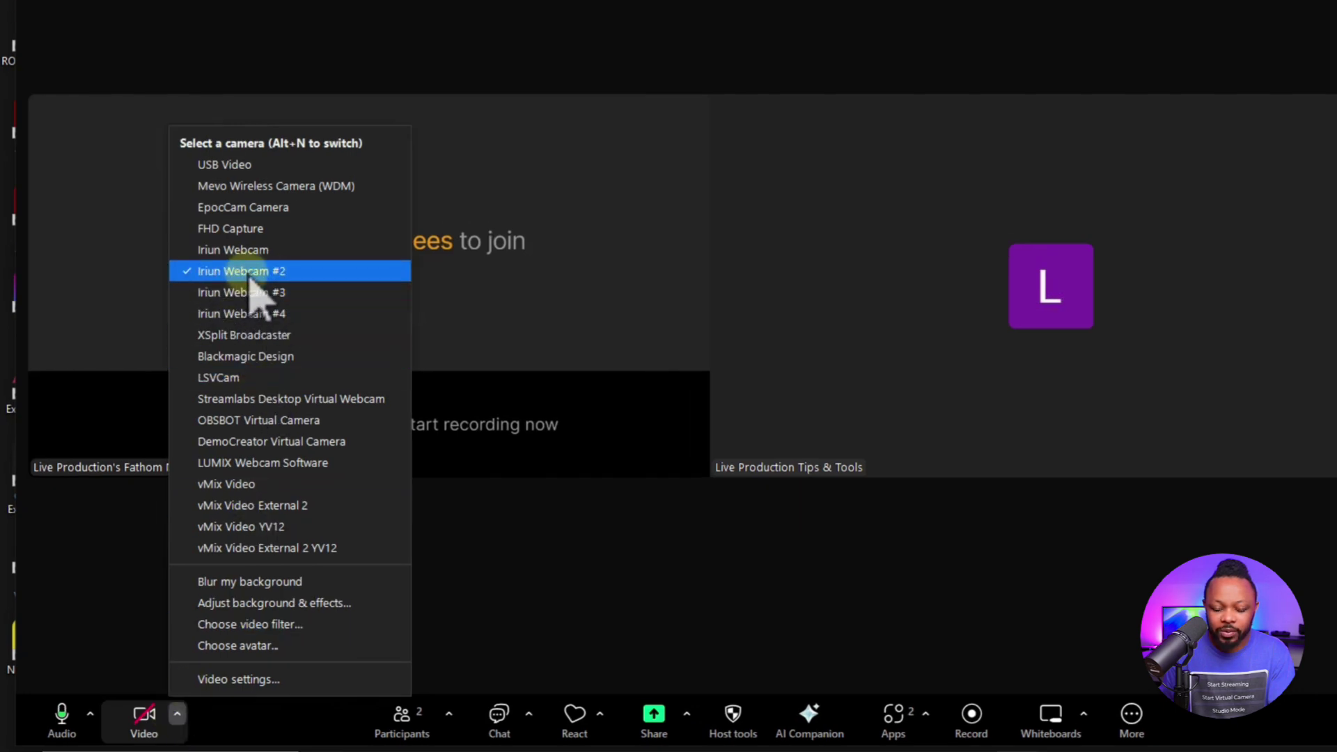
left_click(149, 694)
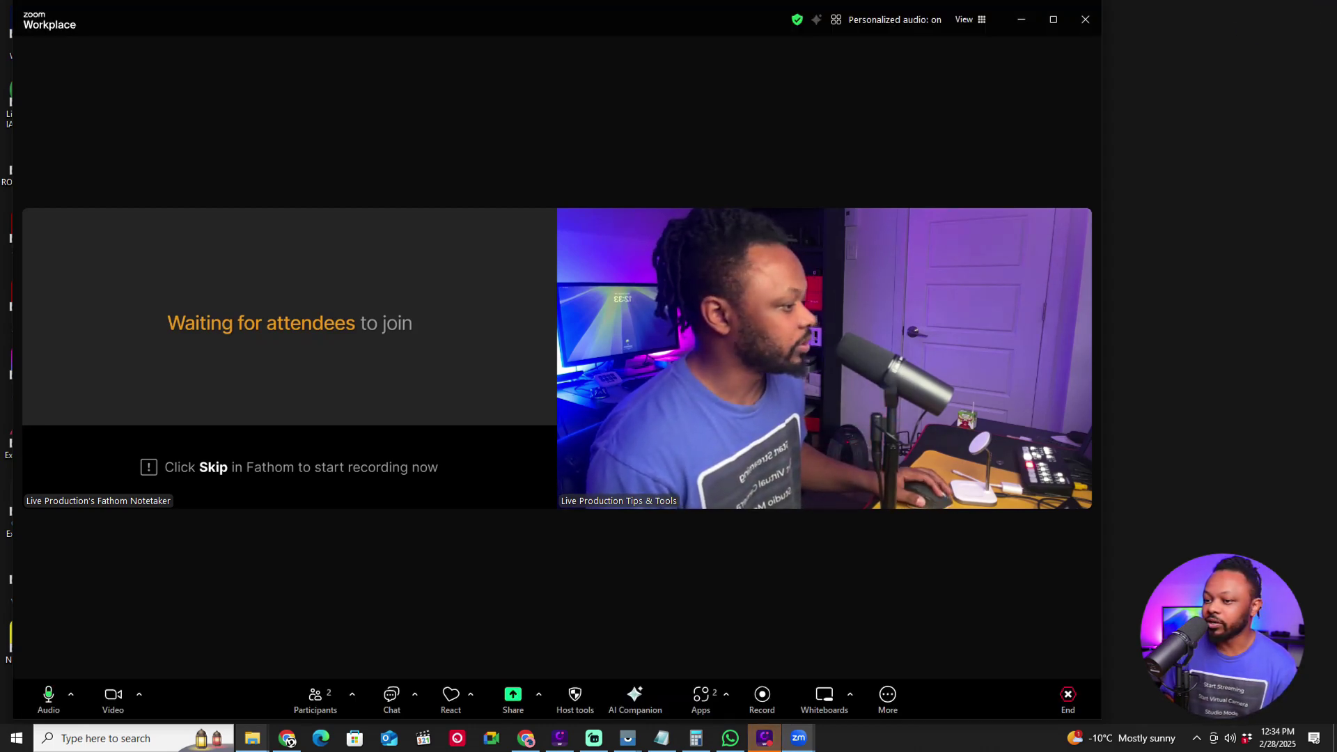
Reposition the popped-out video window, maximize it to inspect the phone's feed, and restore its size.
left_click_drag(1010, 101, 647, 39)
left_click(894, 28)
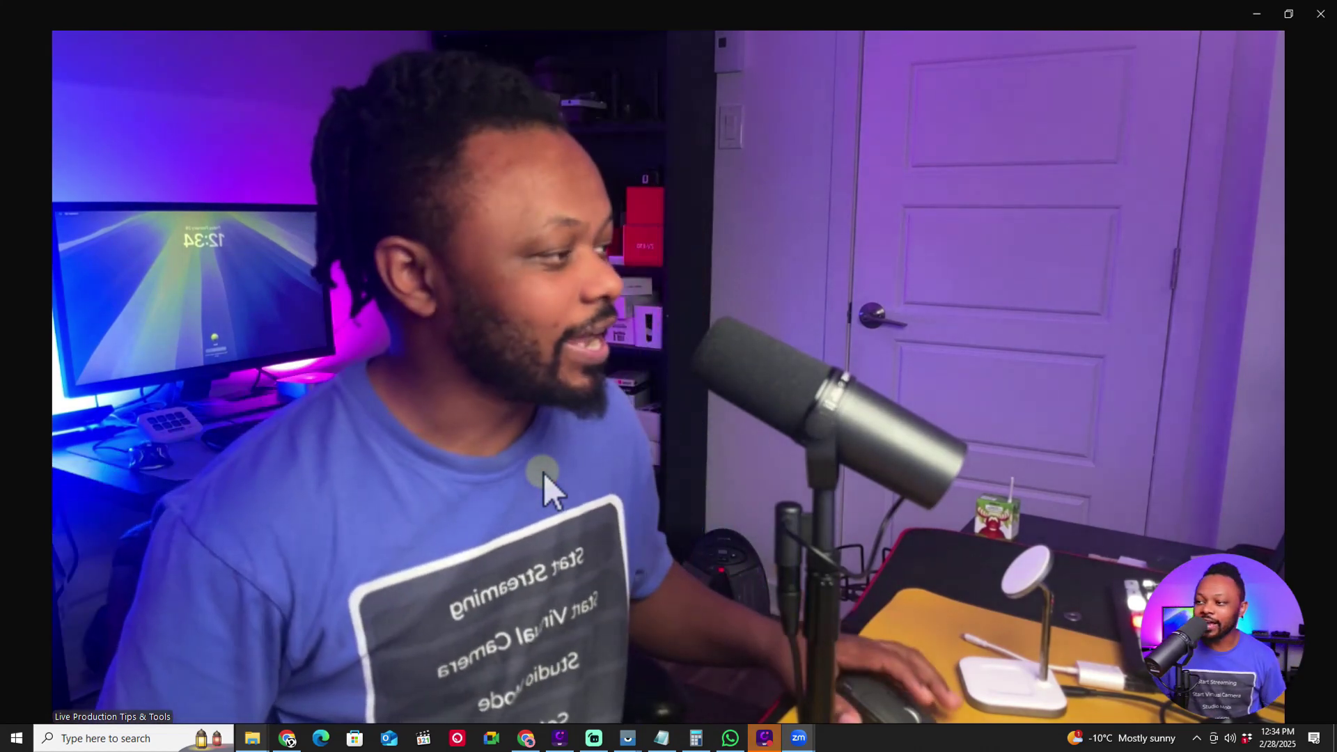
left_click(1293, 23)
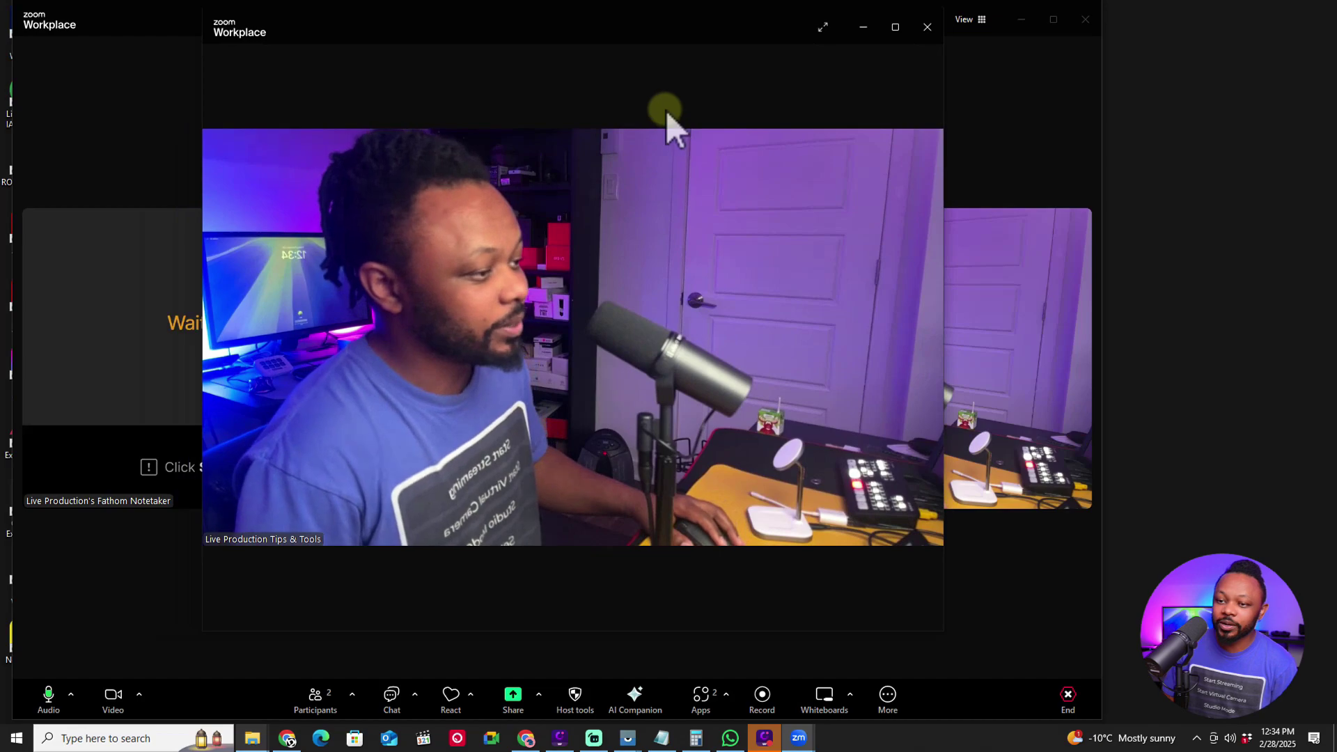